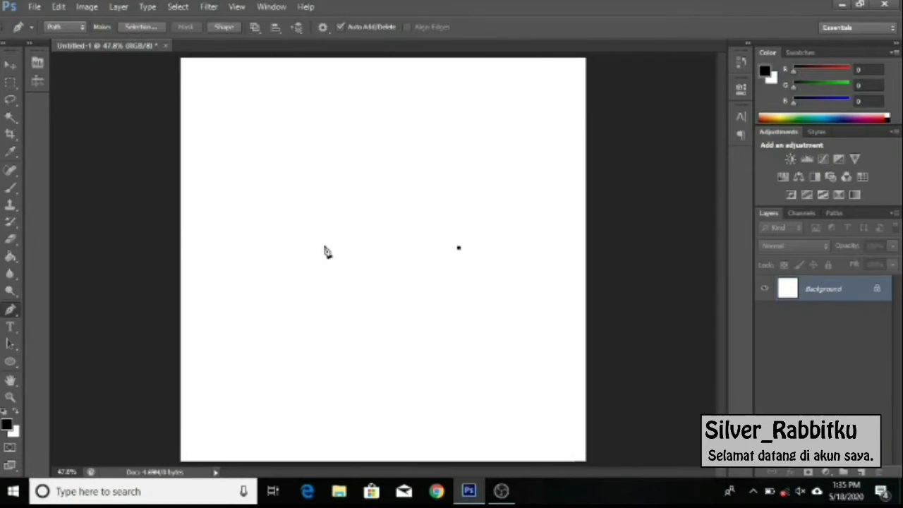
Draw a closed teardrop-shaped fish body path with a rounded back and curved belly.
{"action": "left_click_drag", "start_coordinate": [324, 246], "coordinate": [279, 309]}
{"action": "left_click", "coordinate": [324, 247], "text": "alt"}
{"action": "left_click_drag", "start_coordinate": [358, 308], "coordinate": [415, 320]}
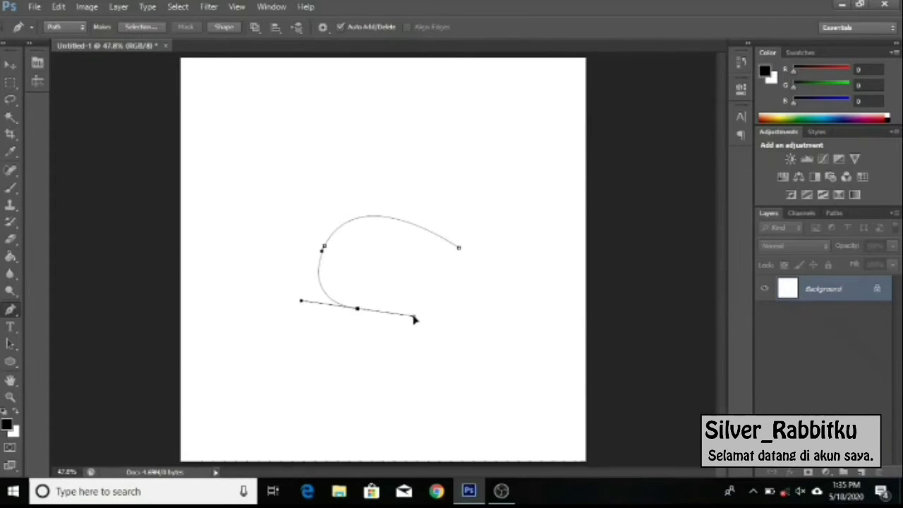
{"action": "left_click", "coordinate": [459, 250]}
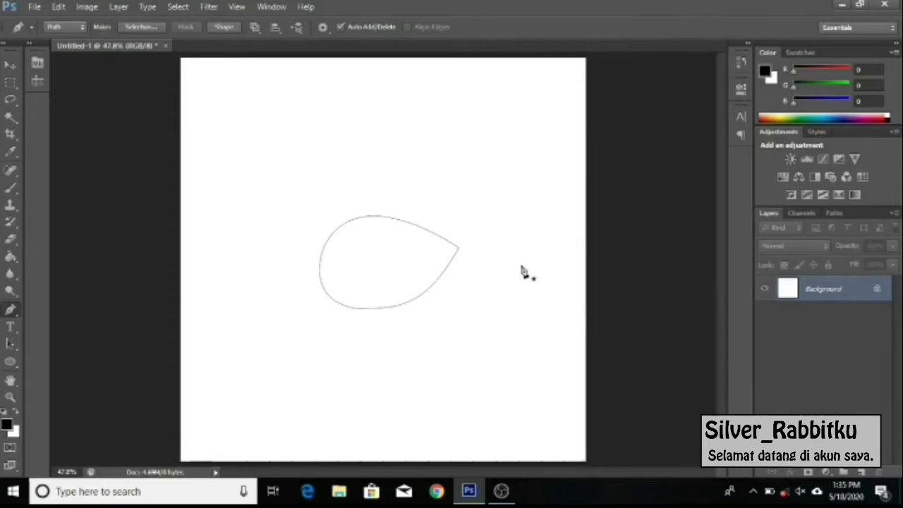
{"action": "left_click_drag", "start_coordinate": [283, 233], "coordinate": [311, 226]}
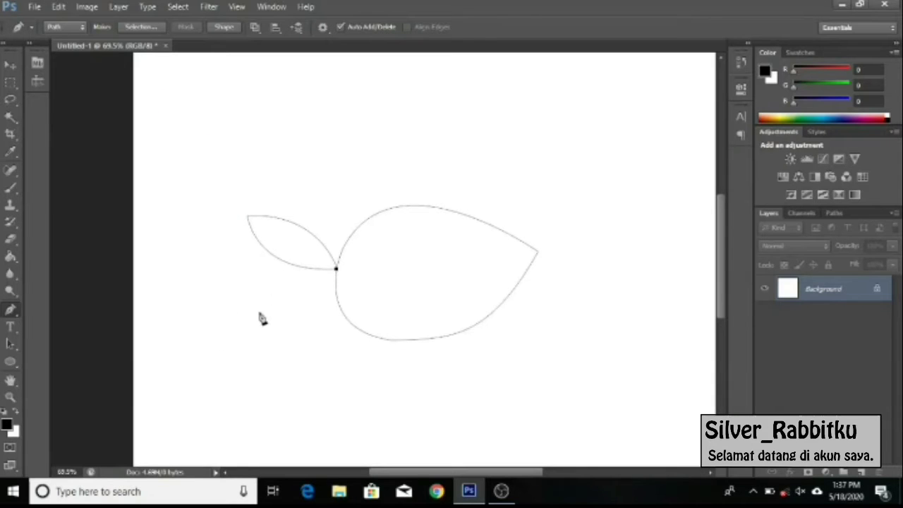
On a new layer, stroke the fish outline path in thick black.
{"action": "left_click", "coordinate": [861, 472]}
{"action": "right_click", "coordinate": [333, 190]}
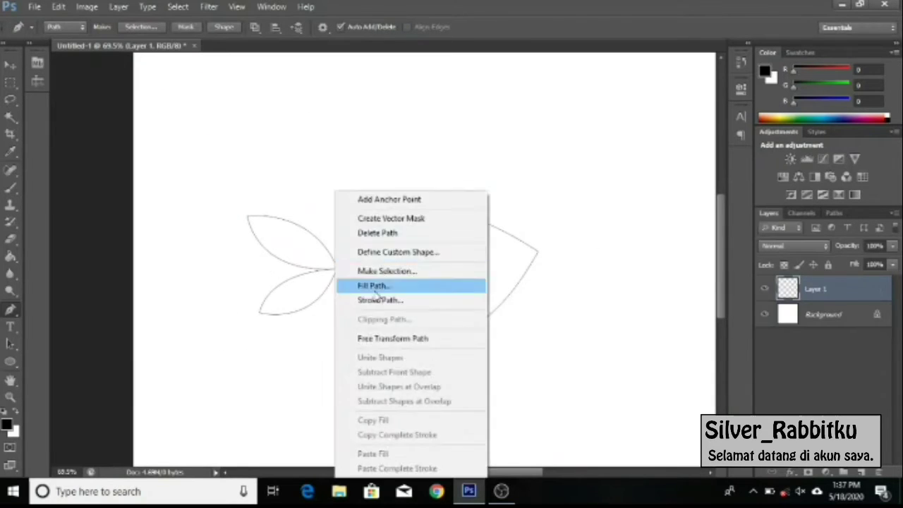
{"action": "left_click", "coordinate": [367, 301]}
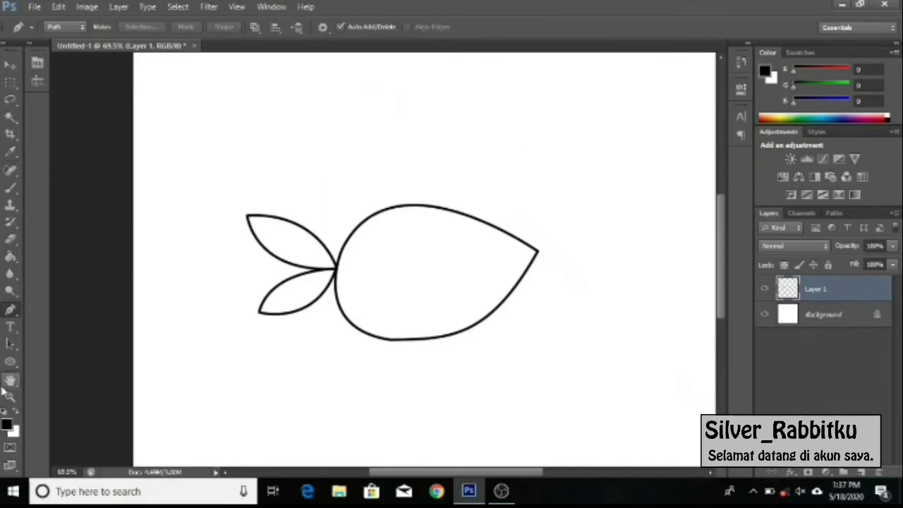
{"action": "left_click_drag", "start_coordinate": [392, 335], "coordinate": [406, 333]}
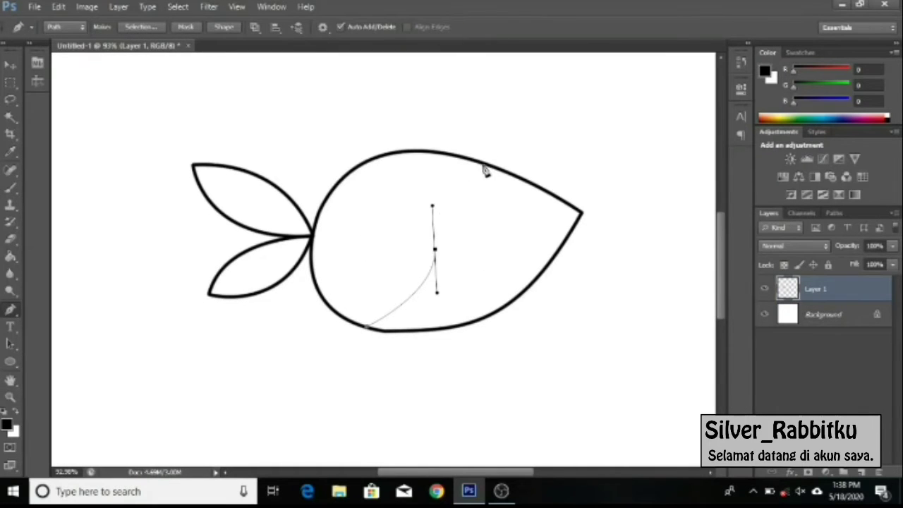
Finish the S-curved head divider path and stroke it in black.
{"action": "right_click", "coordinate": [516, 175]}
{"action": "left_click", "coordinate": [549, 288]}
{"action": "left_click", "coordinate": [534, 165]}
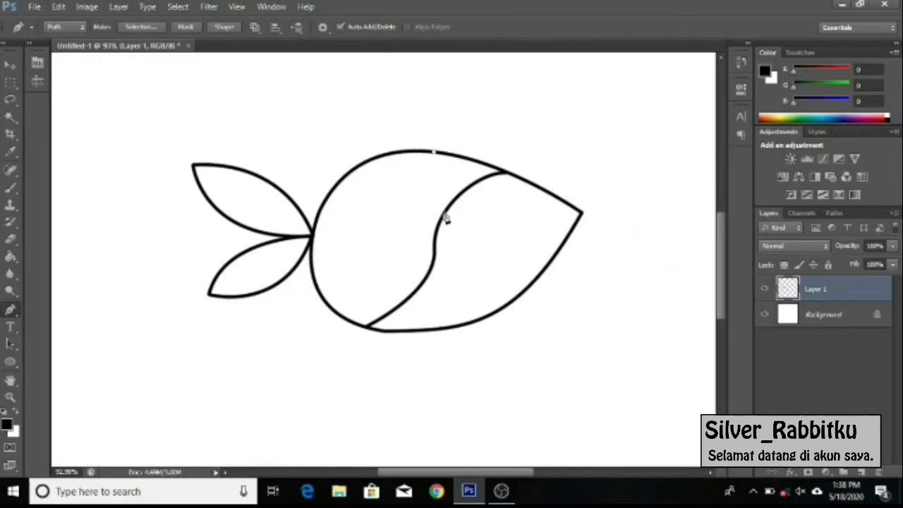
Close the small back triangle, stroke it with the brush, and remove its path.
{"action": "right_click", "coordinate": [447, 175]}
{"action": "left_click", "coordinate": [487, 286]}
{"action": "left_click", "coordinate": [538, 165]}
{"action": "right_click", "coordinate": [454, 175]}
{"action": "left_click", "coordinate": [530, 252]}
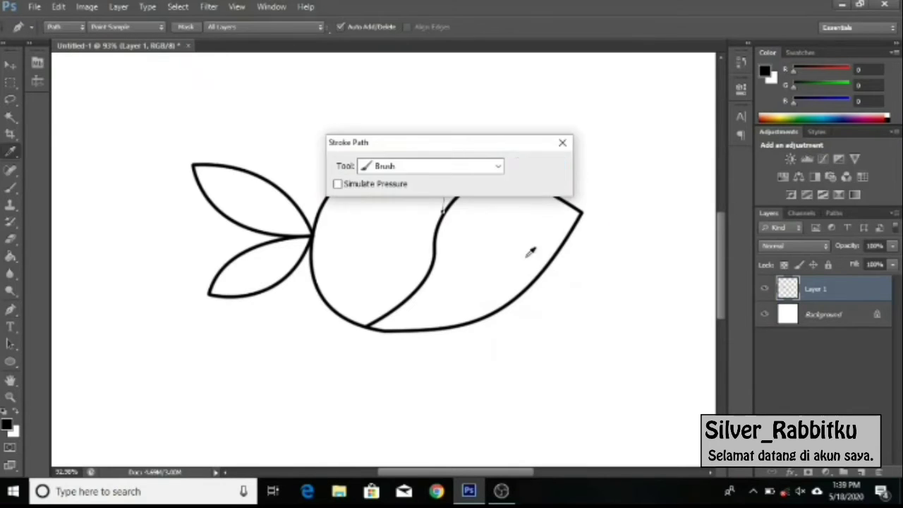
{"action": "left_click", "coordinate": [538, 165]}
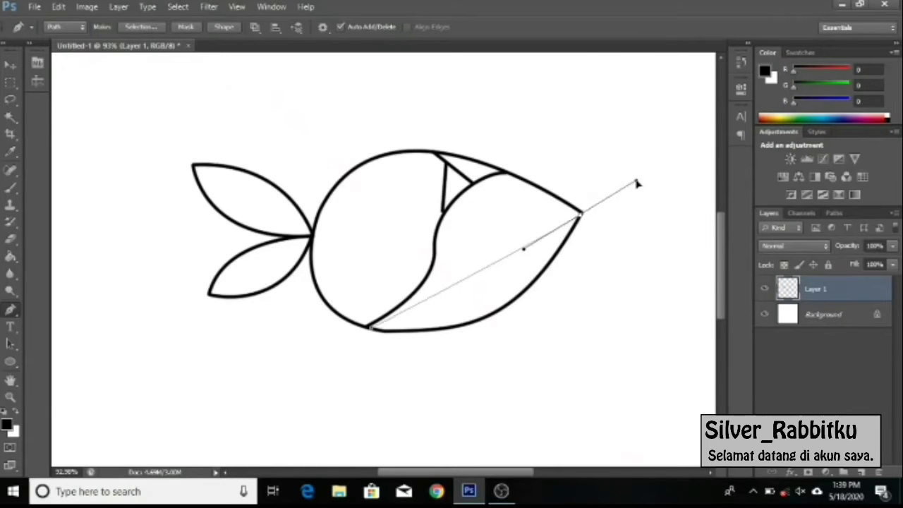
Stroke the belly line path in black.
{"action": "right_click", "coordinate": [650, 125]}
{"action": "left_click", "coordinate": [695, 221]}
{"action": "left_click", "coordinate": [538, 165]}
Draw a round ellipse eye near the fish's nose.
{"action": "key", "text": "u"}
{"action": "left_click_drag", "start_coordinate": [523, 202], "coordinate": [533, 215]}
{"action": "key", "text": "p"}
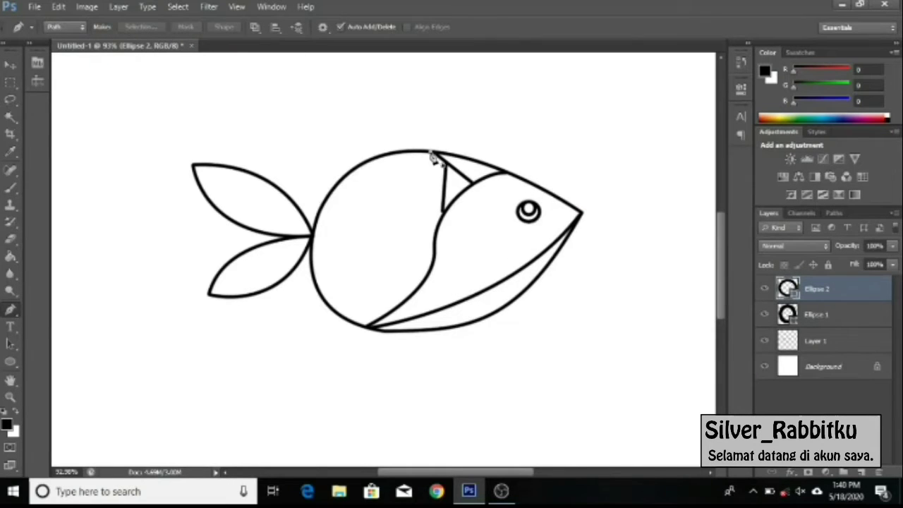
Stroke the belly line path in black and delete the used path.
{"action": "right_click", "coordinate": [456, 207]}
{"action": "left_click", "coordinate": [816, 341]}
{"action": "right_click", "coordinate": [430, 166]}
{"action": "left_click", "coordinate": [469, 282]}
{"action": "left_click", "coordinate": [539, 163]}
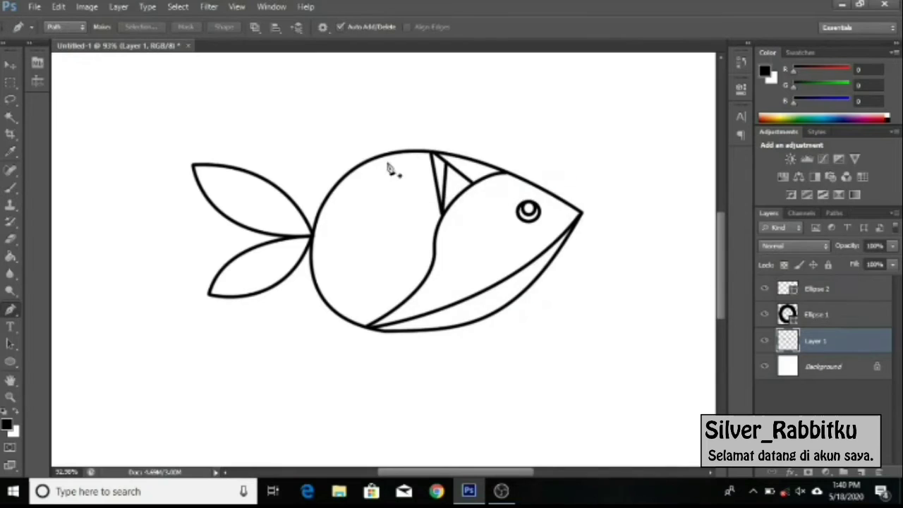
Stroke the first facet line across the body in black and delete its path.
{"action": "right_click", "coordinate": [438, 189]}
{"action": "left_click", "coordinate": [469, 280]}
{"action": "left_click", "coordinate": [534, 161]}
{"action": "right_click", "coordinate": [538, 166]}
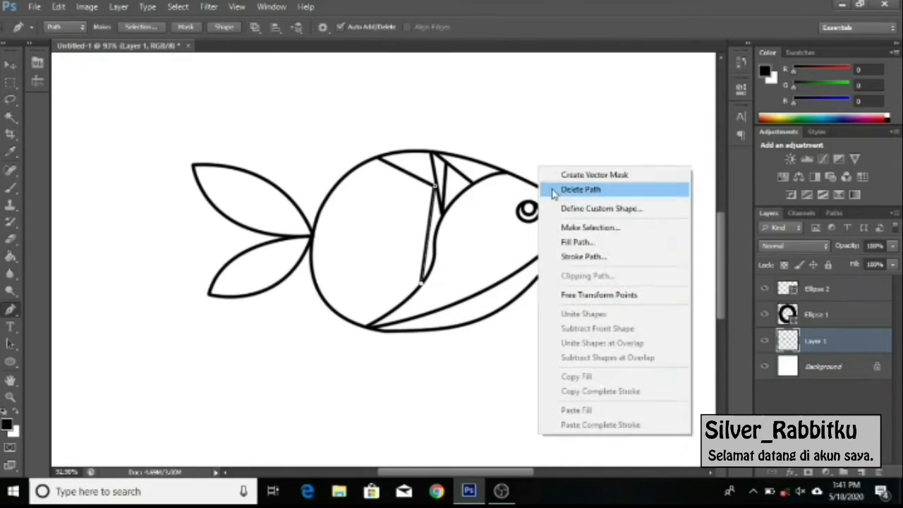
{"action": "left_click", "coordinate": [550, 186]}
Draw a bent facet line in the body and stroke it in black.
{"action": "left_click", "coordinate": [426, 242]}
{"action": "left_click", "coordinate": [396, 196]}
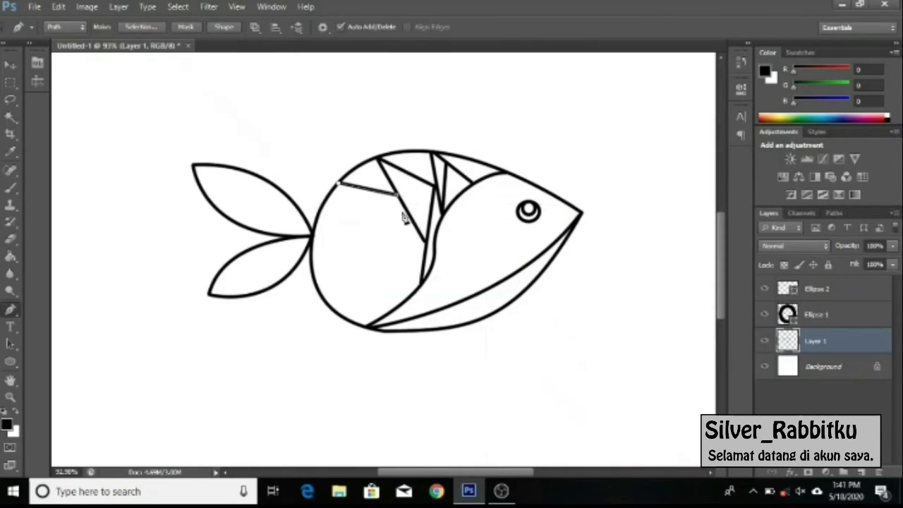
{"action": "right_click", "coordinate": [401, 205]}
{"action": "key", "text": "Escape"}
{"action": "left_click", "coordinate": [408, 296]}
{"action": "right_click", "coordinate": [408, 297]}
{"action": "key", "text": "Escape"}
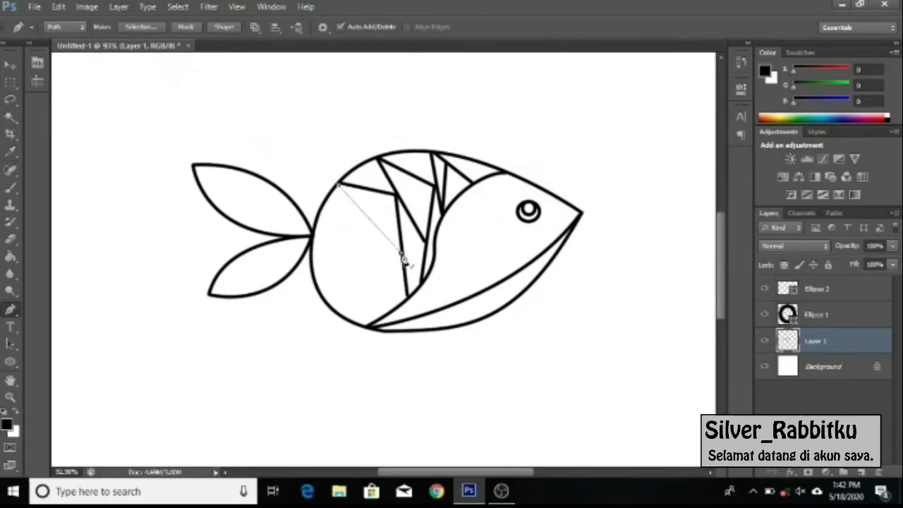
Stroke further facet lines in thick black and clear the finished paths.
{"action": "right_click", "coordinate": [545, 167]}
{"action": "left_click", "coordinate": [557, 186]}
{"action": "right_click", "coordinate": [532, 172]}
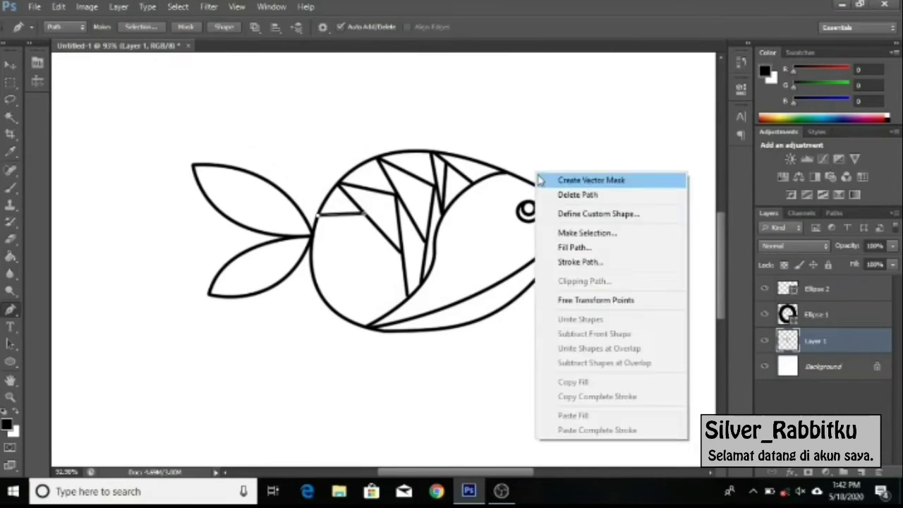
{"action": "left_click", "coordinate": [464, 135]}
{"action": "left_click", "coordinate": [538, 169]}
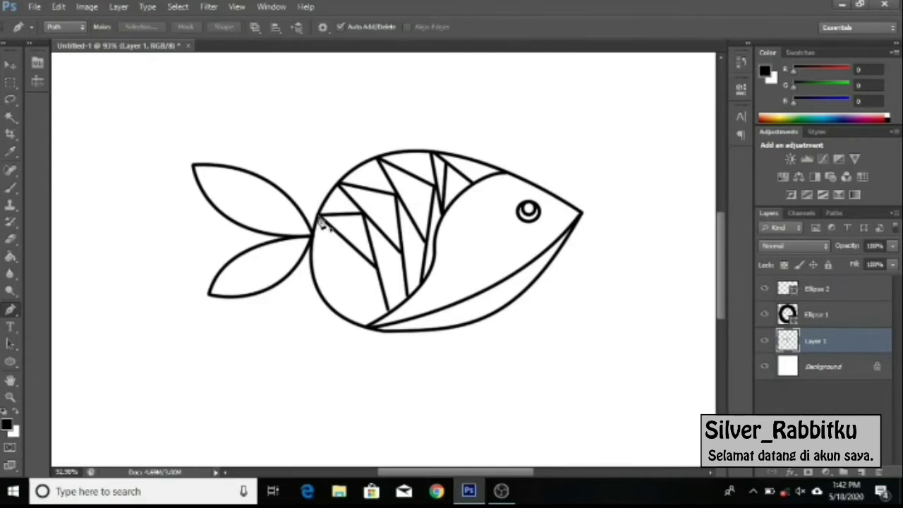
{"action": "right_click", "coordinate": [383, 201]}
{"action": "left_click", "coordinate": [451, 137]}
{"action": "key", "text": "Return"}
Add a final facet line near the tail and stroke it black.
{"action": "right_click", "coordinate": [317, 262]}
{"action": "left_click", "coordinate": [393, 103]}
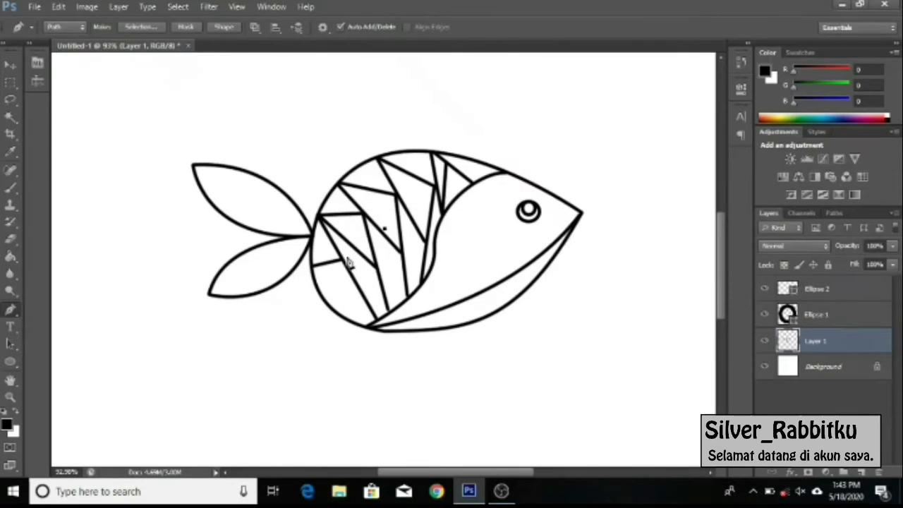
{"action": "key", "text": "Return"}
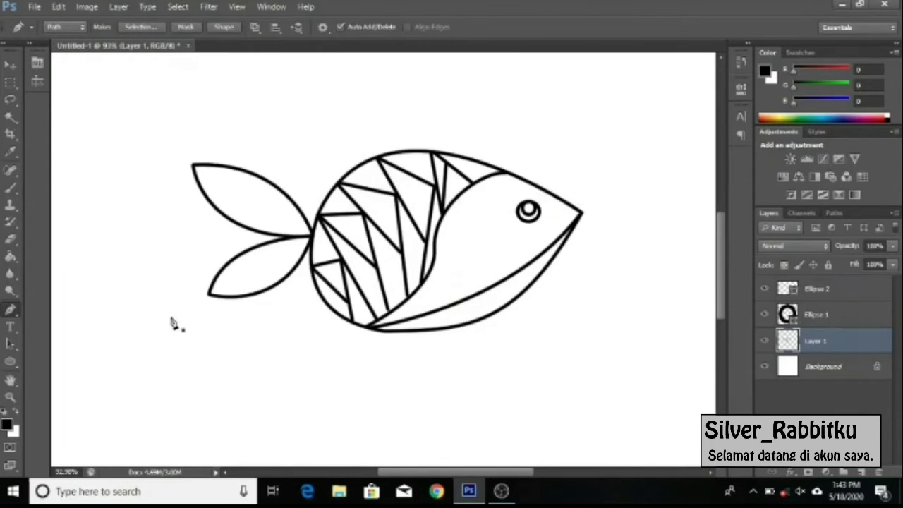
Select the eye layer to merge and pick a light green brush colour.
{"action": "left_click", "coordinate": [818, 315]}
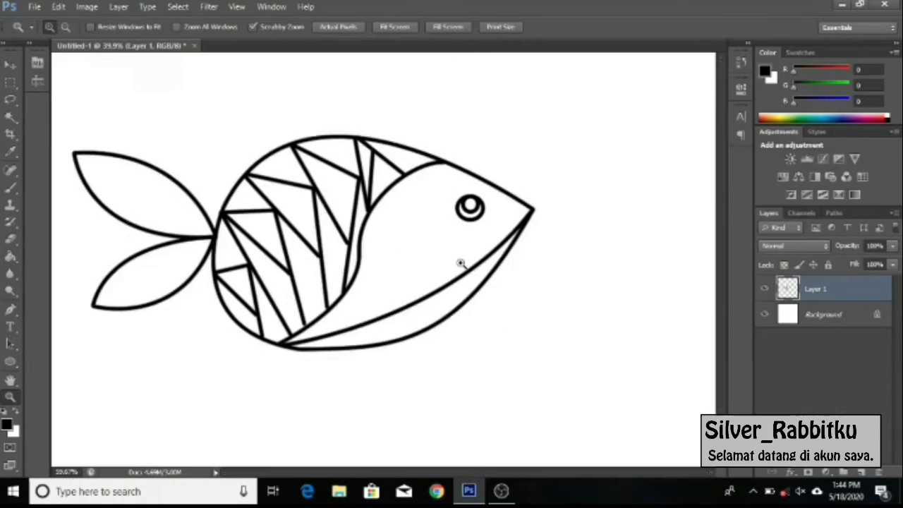
{"action": "left_click_drag", "start_coordinate": [460, 263], "coordinate": [564, 353]}
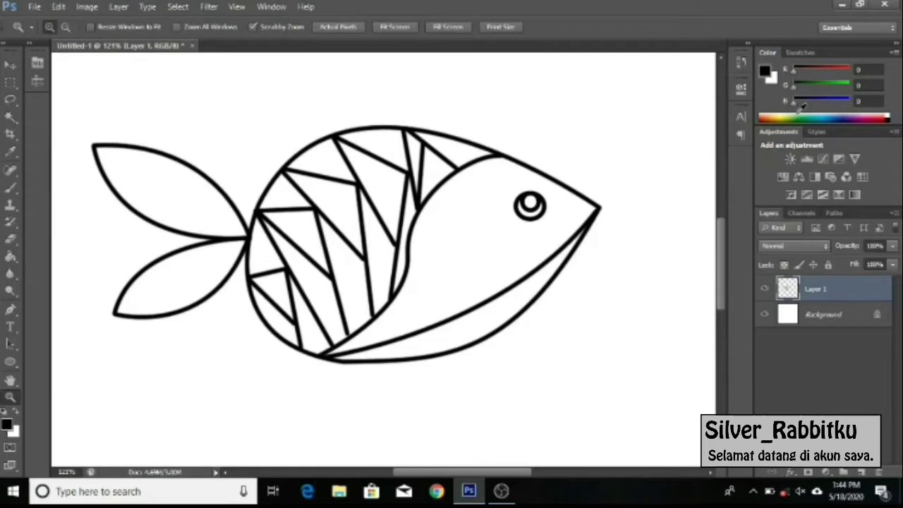
{"action": "left_click", "coordinate": [803, 117]}
{"action": "key", "text": "b"}
Create a new colour layer below the line art with a size-5 brush.
{"action": "key", "text": "ctrl+shift+n"}
{"action": "key", "text": "Return"}
{"action": "left_click", "coordinate": [53, 27]}
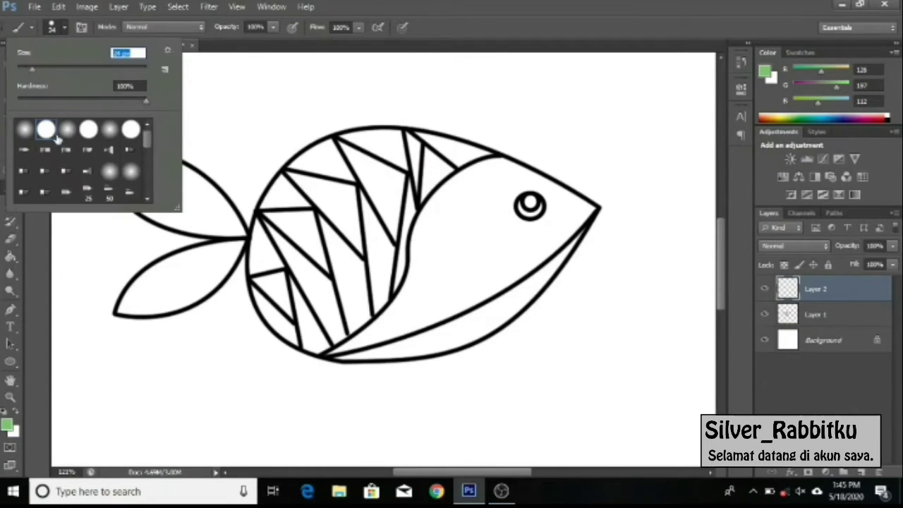
{"action": "type", "text": "5"}
{"action": "key", "text": "Return"}
{"action": "key", "text": "ctrl+bracketleft"}
{"action": "left_click_drag", "start_coordinate": [589, 227], "coordinate": [578, 247]}
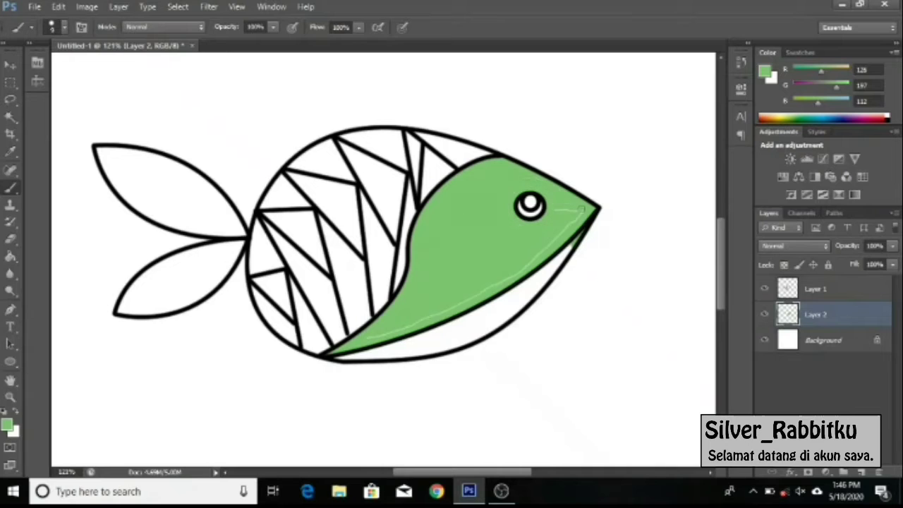
Paint darker green along the lower head and the belly edge.
{"action": "left_click_drag", "start_coordinate": [557, 266], "coordinate": [573, 243]}
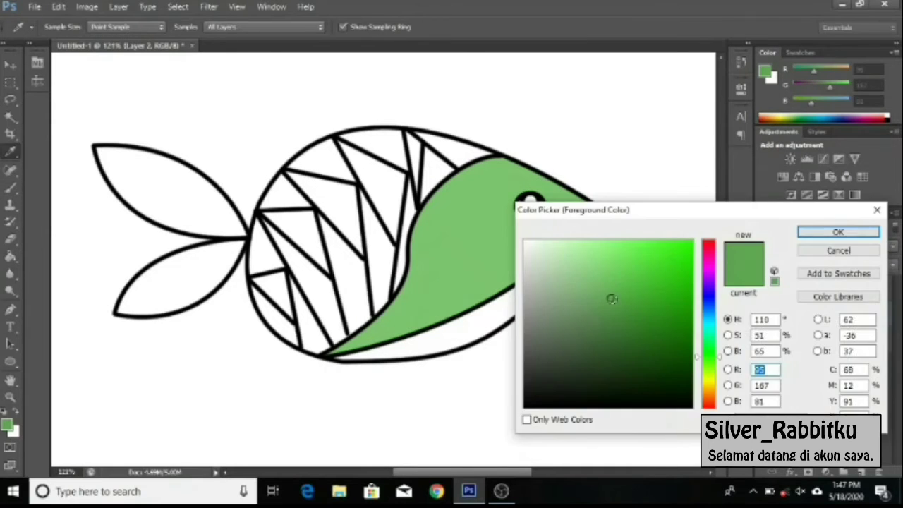
{"action": "left_click_drag", "start_coordinate": [495, 322], "coordinate": [409, 342]}
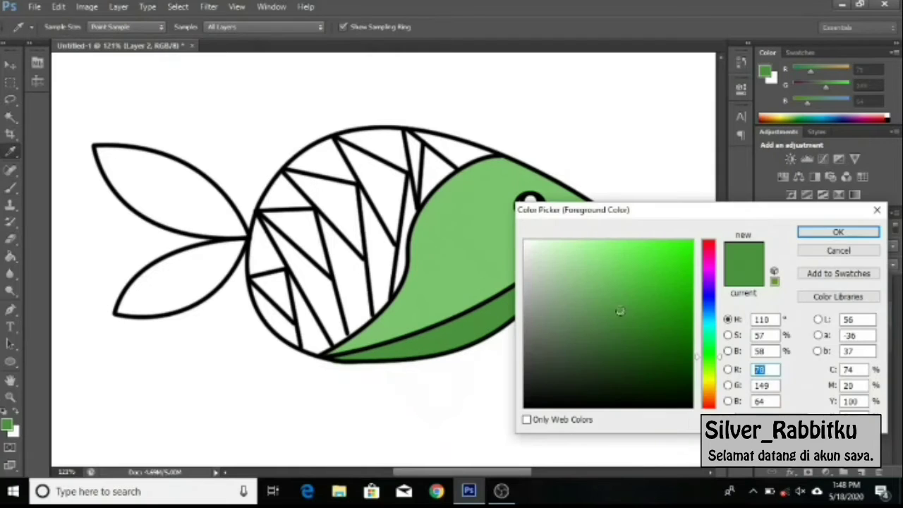
{"action": "left_click", "coordinate": [843, 232]}
{"action": "left_click", "coordinate": [10, 398]}
{"action": "left_click_drag", "start_coordinate": [290, 373], "coordinate": [338, 373]}
Erase stray paint along the green head's seam on Layer 1.
{"action": "key", "text": "e"}
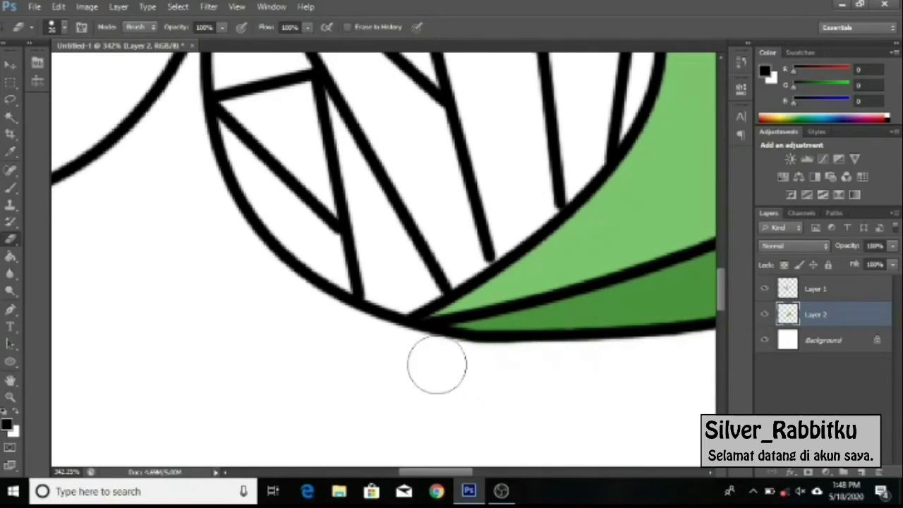
{"action": "key", "text": "alt+bracketright"}
{"action": "key", "text": "z"}
{"action": "scroll", "coordinate": [429, 226], "scroll_direction": "down", "scroll_amount": 3}
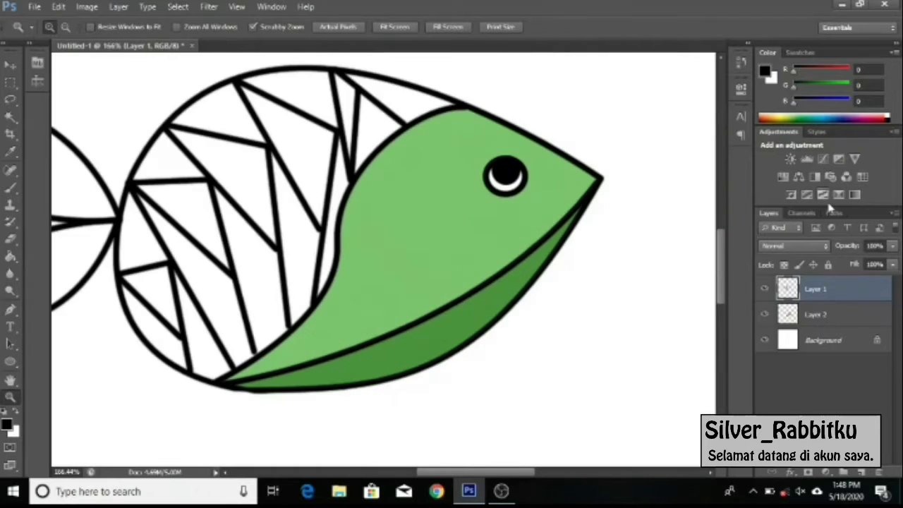
{"action": "scroll", "coordinate": [429, 226], "scroll_direction": "up", "scroll_amount": 2}
{"action": "key", "text": "e"}
{"action": "left_click_drag", "start_coordinate": [198, 310], "coordinate": [664, 65]}
{"action": "scroll", "coordinate": [425, 160], "scroll_direction": "up", "scroll_amount": 1}
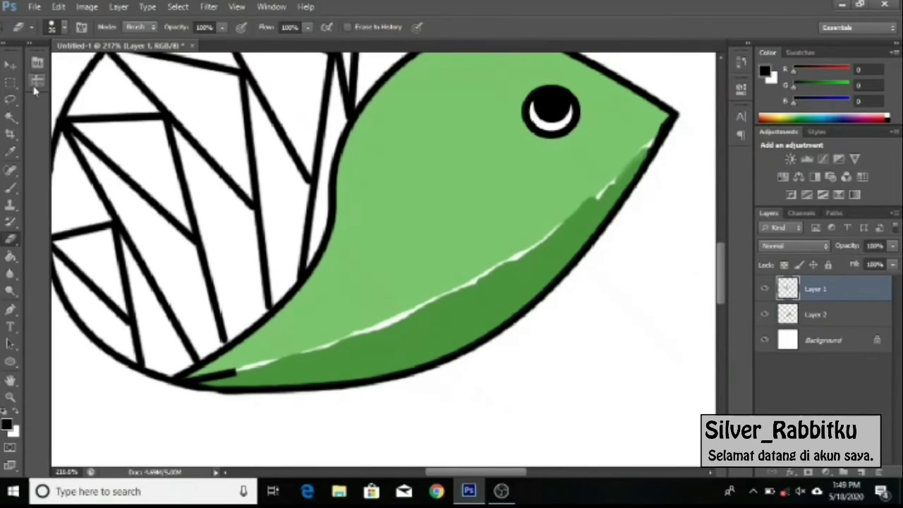
{"action": "key", "text": "Return"}
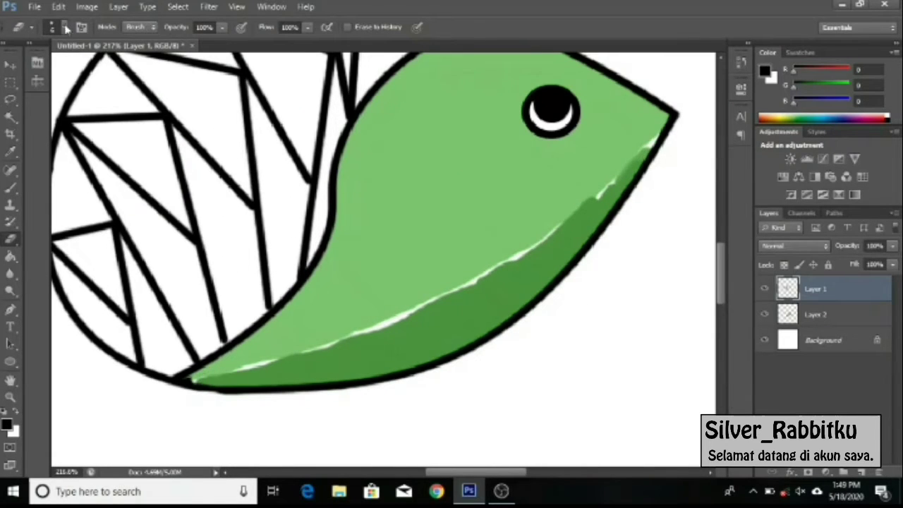
Draw a curved path along the green seam and stroke it with the brush.
{"action": "left_click", "coordinate": [66, 28]}
{"action": "left_click", "coordinate": [66, 28]}
{"action": "key", "text": "p"}
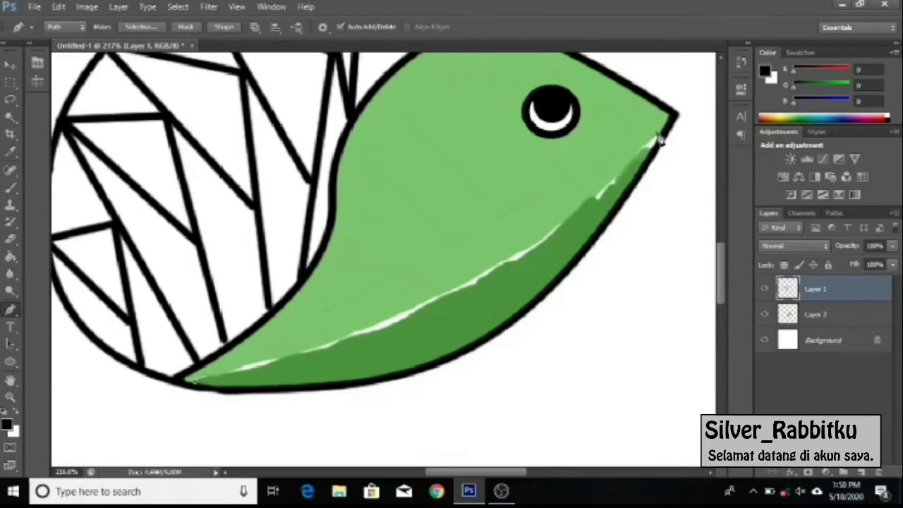
{"action": "left_click_drag", "start_coordinate": [660, 138], "coordinate": [706, 64]}
{"action": "scroll", "coordinate": [494, 282], "scroll_direction": "down", "scroll_amount": 3}
{"action": "scroll", "coordinate": [483, 289], "scroll_direction": "up", "scroll_amount": 2}
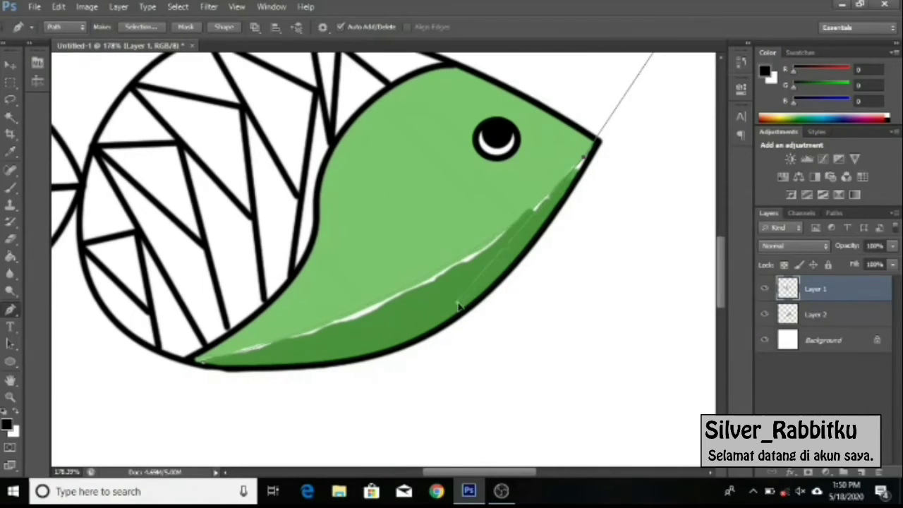
{"action": "right_click", "coordinate": [457, 305]}
{"action": "left_click", "coordinate": [532, 165]}
{"action": "key", "text": "b"}
Select the lower colour layer and dismiss the leftover seam path options.
{"action": "left_click", "coordinate": [63, 27]}
{"action": "left_click", "coordinate": [63, 26]}
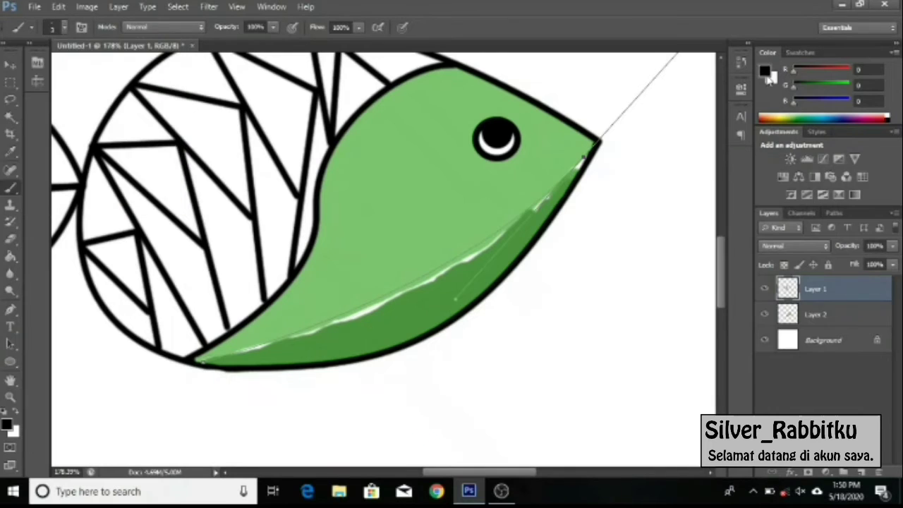
{"action": "left_click", "coordinate": [816, 314]}
{"action": "key", "text": "p"}
{"action": "right_click", "coordinate": [535, 168]}
{"action": "right_click", "coordinate": [632, 254]}
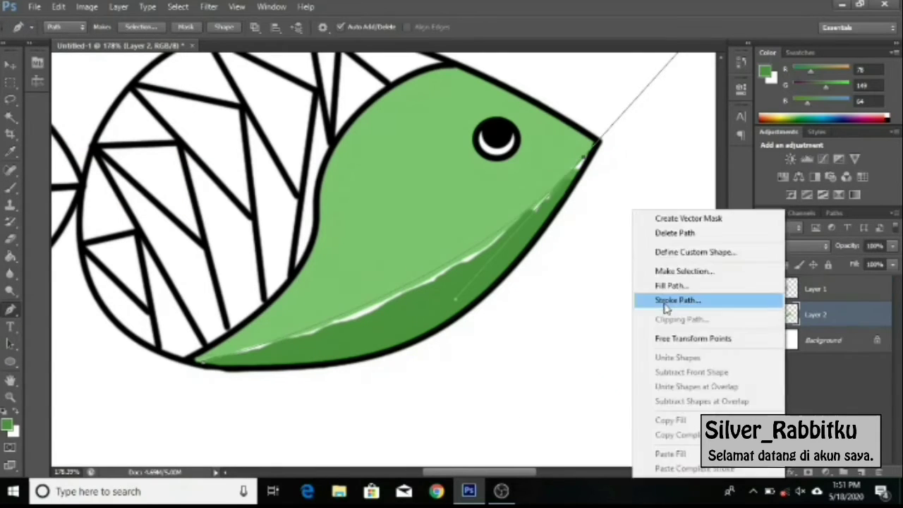
{"action": "key", "text": "Escape"}
Paint over the white seam streaks with a size-11 brush, then return to size 3.
{"action": "key", "text": "b"}
{"action": "scroll", "coordinate": [232, 383], "scroll_direction": "up", "scroll_amount": 5}
{"action": "left_click", "coordinate": [64, 27]}
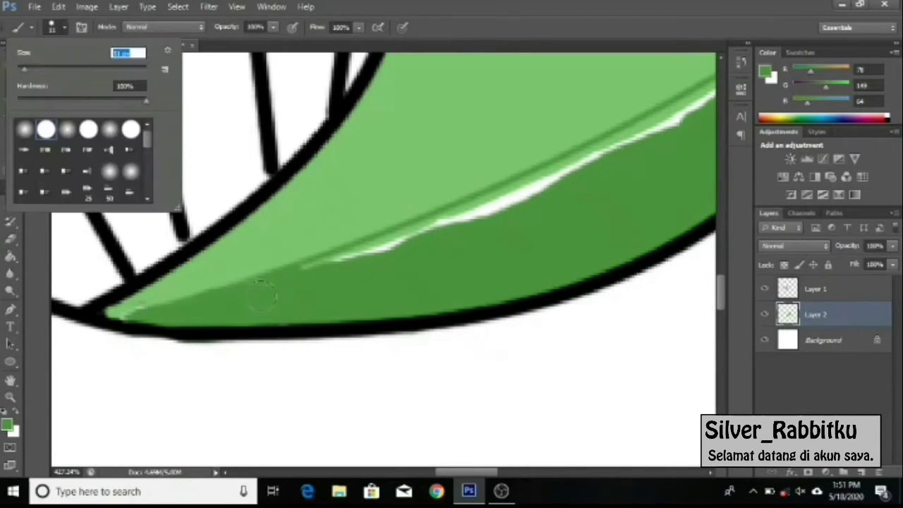
{"action": "key", "text": "Return"}
{"action": "mouse_move", "coordinate": [490, 332]}
{"action": "left_mouse_down"}
{"action": "mouse_move", "coordinate": [247, 326]}
{"action": "mouse_move", "coordinate": [511, 141]}
{"action": "mouse_move", "coordinate": [551, 233]}
{"action": "left_mouse_up"}
{"action": "left_click", "coordinate": [63, 27]}
{"action": "left_click_drag", "start_coordinate": [32, 101], "coordinate": [20, 101]}
{"action": "key", "text": "Return"}
Zoom the view to check the cleaned-up green seam.
{"action": "key", "text": "z"}
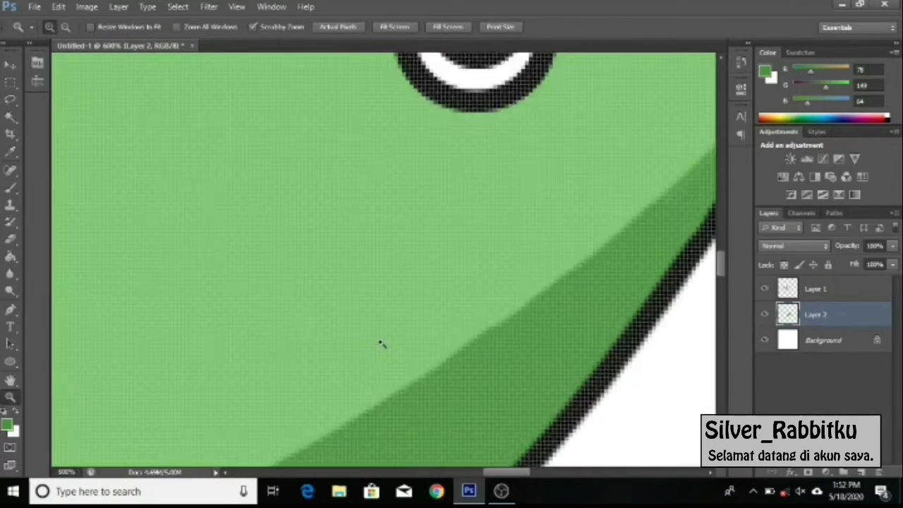
{"action": "scroll", "coordinate": [384, 343], "scroll_direction": "down", "scroll_amount": 5}
{"action": "scroll", "coordinate": [384, 266], "scroll_direction": "down", "scroll_amount": 2}
{"action": "scroll", "coordinate": [504, 278], "scroll_direction": "up", "scroll_amount": 2}
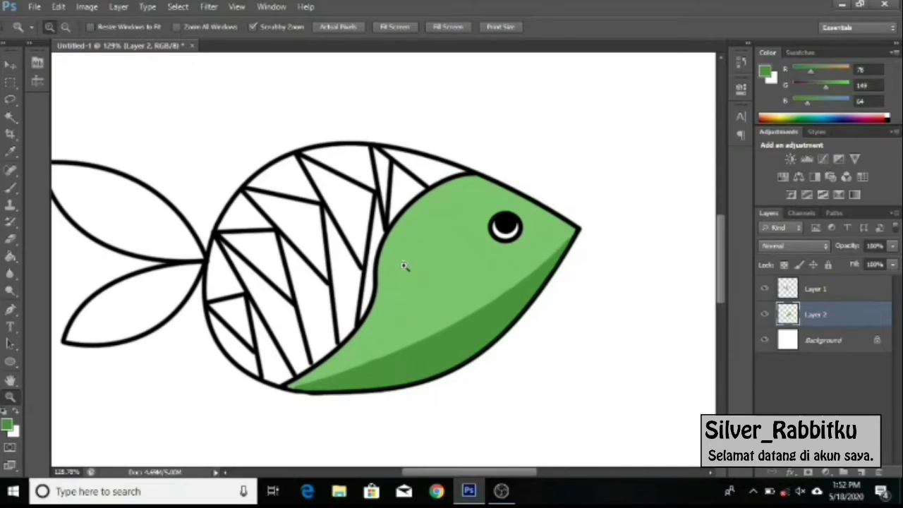
Pick blue as the foreground colour and outline the top back facet in blue.
{"action": "left_click", "coordinate": [765, 71]}
{"action": "left_click_drag", "start_coordinate": [711, 257], "coordinate": [708, 299]}
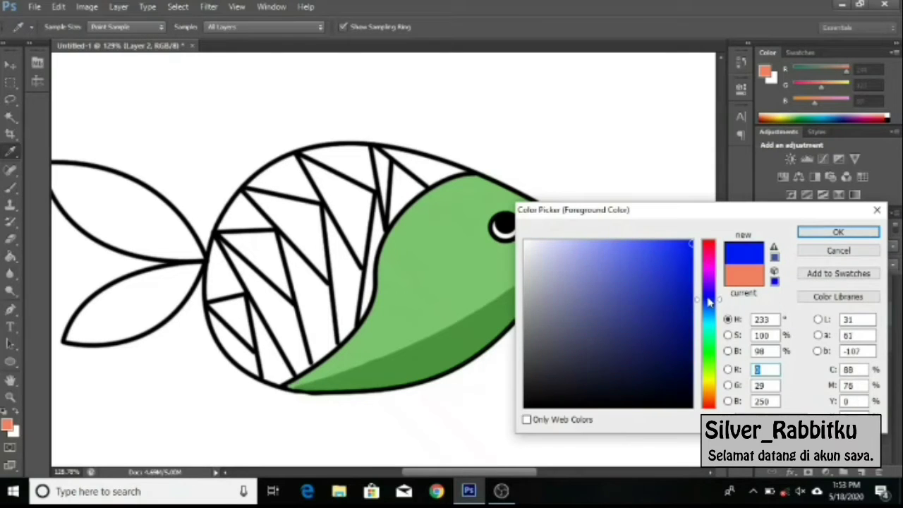
{"action": "key", "text": "Return"}
{"action": "scroll", "coordinate": [377, 150], "scroll_direction": "up", "scroll_amount": 4}
{"action": "key", "text": "b"}
{"action": "left_click_drag", "start_coordinate": [290, 146], "coordinate": [482, 282]}
{"action": "left_click_drag", "start_coordinate": [424, 173], "coordinate": [483, 283]}
{"action": "left_click_drag", "start_coordinate": [564, 218], "coordinate": [346, 166]}
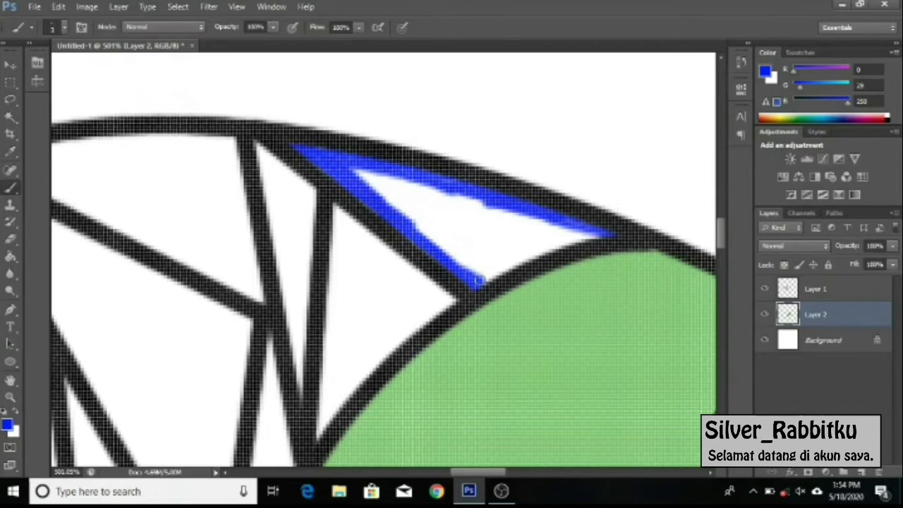
{"action": "left_click_drag", "start_coordinate": [479, 278], "coordinate": [600, 233]}
Enlarge the brush and fill the top facet solid blue.
{"action": "left_click", "coordinate": [56, 27]}
{"action": "key", "text": "Return"}
{"action": "mouse_move", "coordinate": [367, 180]}
{"action": "left_mouse_down"}
{"action": "mouse_move", "coordinate": [479, 232]}
{"action": "mouse_move", "coordinate": [565, 229]}
{"action": "left_mouse_up"}
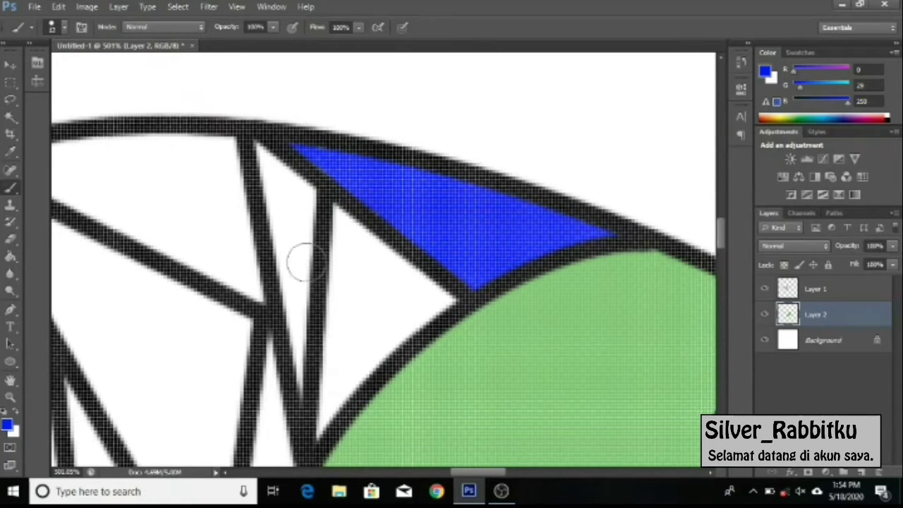
{"action": "scroll", "coordinate": [304, 259], "scroll_direction": "left", "scroll_amount": 3}
Erase the stray black line on the upper layer and restore the outline with Stroke Path.
{"action": "key", "text": "e"}
{"action": "key", "text": "alt+bracketright"}
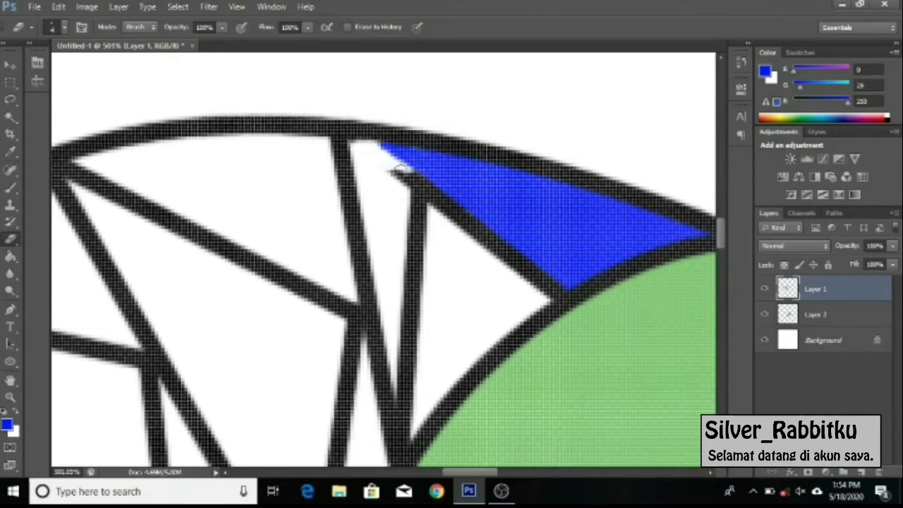
{"action": "mouse_move", "coordinate": [399, 169]}
{"action": "left_mouse_down"}
{"action": "mouse_move", "coordinate": [535, 284]}
{"action": "mouse_move", "coordinate": [448, 202]}
{"action": "left_mouse_up"}
{"action": "key", "text": "p"}
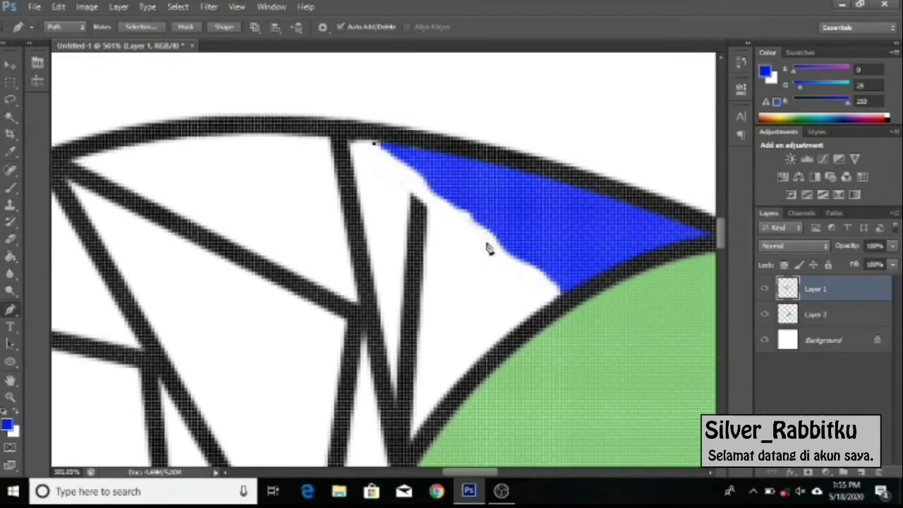
{"action": "left_click", "coordinate": [741, 62]}
{"action": "left_click", "coordinate": [539, 162]}
{"action": "key", "text": "Delete"}
{"action": "key", "text": "b"}
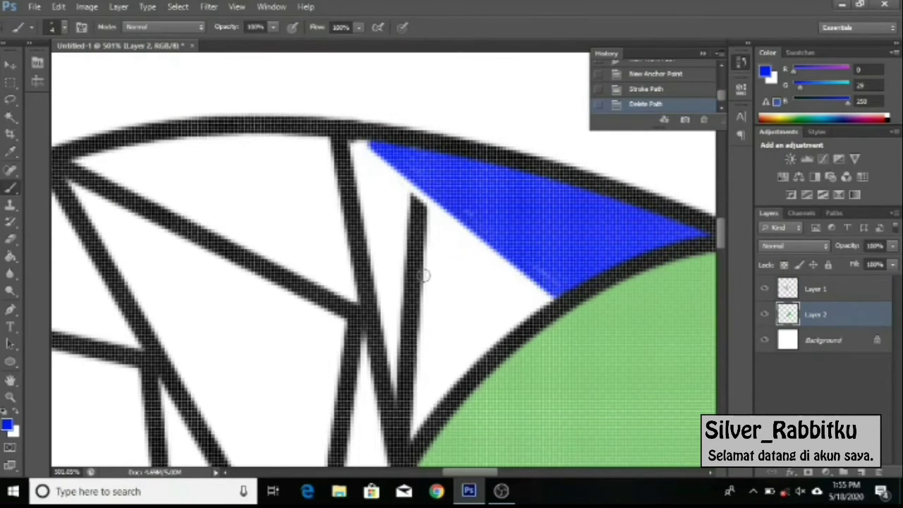
Paint the narrow gap between the lines in a slightly lighter blue.
{"action": "left_click", "coordinate": [374, 143]}
{"action": "left_click", "coordinate": [766, 72]}
{"action": "left_click", "coordinate": [688, 249]}
{"action": "left_click", "coordinate": [839, 232]}
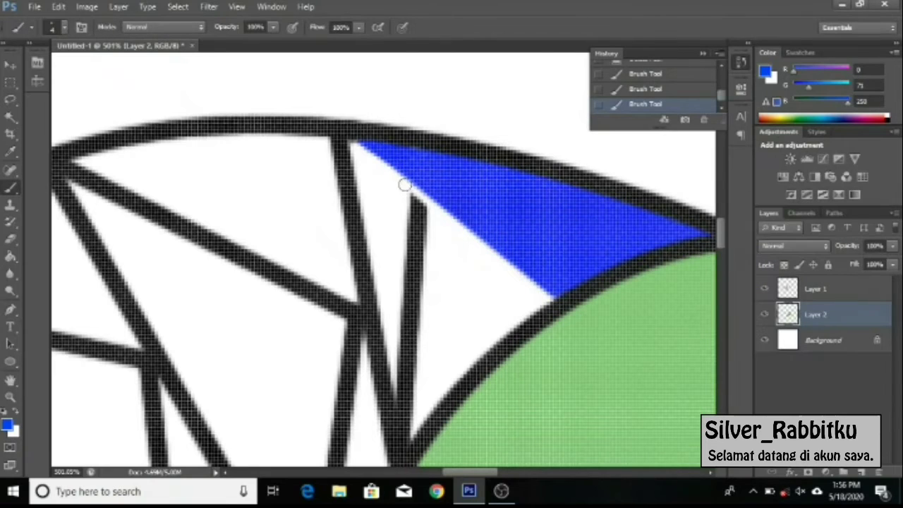
{"action": "mouse_move", "coordinate": [400, 199]}
{"action": "left_mouse_down"}
{"action": "mouse_move", "coordinate": [385, 261]}
{"action": "mouse_move", "coordinate": [394, 395]}
{"action": "mouse_move", "coordinate": [378, 283]}
{"action": "left_mouse_up"}
Fill the neighbouring facet with an even lighter blue.
{"action": "left_click", "coordinate": [765, 71]}
{"action": "key", "text": "Return"}
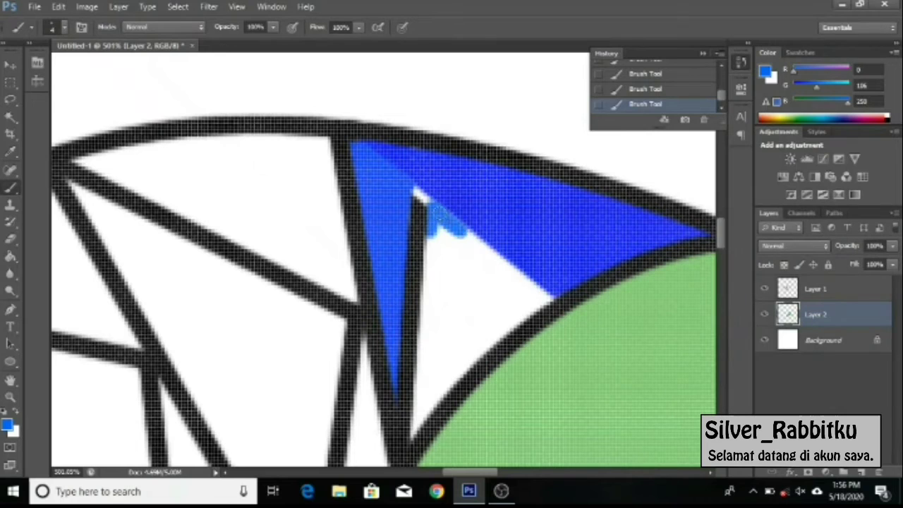
{"action": "mouse_move", "coordinate": [531, 289]}
{"action": "left_mouse_down"}
{"action": "mouse_move", "coordinate": [431, 367]}
{"action": "mouse_move", "coordinate": [494, 282]}
{"action": "mouse_move", "coordinate": [437, 410]}
{"action": "mouse_move", "coordinate": [494, 318]}
{"action": "left_mouse_up"}
Erase the black line inside the blue area and cover the white streak in light blue.
{"action": "key", "text": "e"}
{"action": "key", "text": "alt+bracketright"}
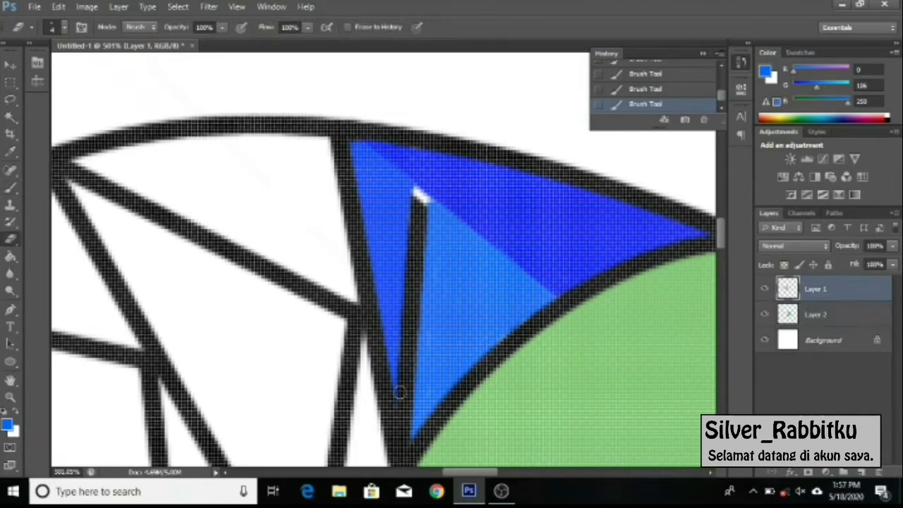
{"action": "mouse_move", "coordinate": [404, 423]}
{"action": "left_mouse_down"}
{"action": "mouse_move", "coordinate": [414, 197]}
{"action": "mouse_move", "coordinate": [424, 206]}
{"action": "mouse_move", "coordinate": [401, 443]}
{"action": "left_mouse_up"}
{"action": "key", "text": "b"}
{"action": "key", "text": "ctrl+z"}
{"action": "key", "text": "alt+bracketleft"}
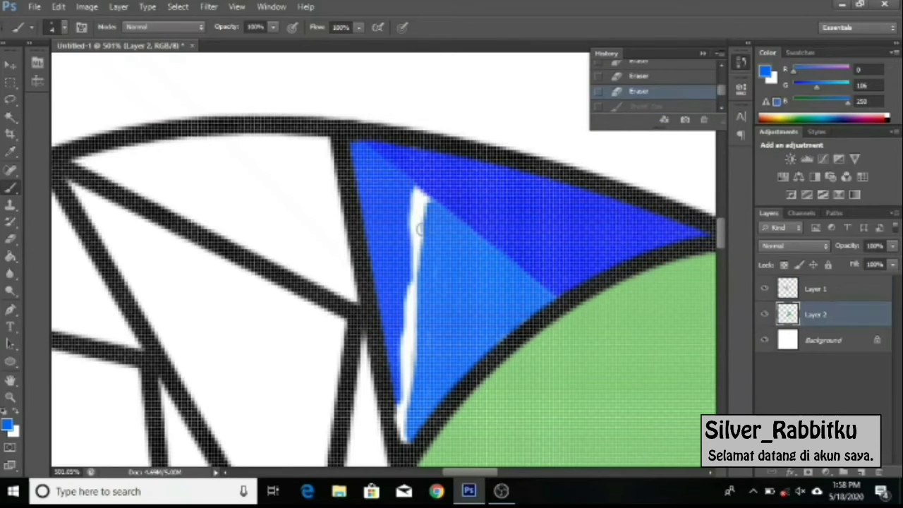
{"action": "mouse_move", "coordinate": [414, 268]}
{"action": "left_mouse_down"}
{"action": "mouse_move", "coordinate": [421, 214]}
{"action": "mouse_move", "coordinate": [405, 438]}
{"action": "left_mouse_up"}
Zoom to the top of the body and paint blue along the next facet's edges.
{"action": "key", "text": "z"}
{"action": "mouse_move", "coordinate": [431, 236]}
{"action": "left_mouse_down"}
{"action": "mouse_move", "coordinate": [316, 252]}
{"action": "mouse_move", "coordinate": [367, 252]}
{"action": "left_mouse_up"}
{"action": "left_click", "coordinate": [7, 424]}
{"action": "left_click", "coordinate": [833, 230]}
{"action": "key", "text": "b"}
{"action": "mouse_move", "coordinate": [303, 313]}
{"action": "left_mouse_down"}
{"action": "mouse_move", "coordinate": [525, 406]}
{"action": "mouse_move", "coordinate": [363, 297]}
{"action": "mouse_move", "coordinate": [466, 374]}
{"action": "mouse_move", "coordinate": [424, 325]}
{"action": "mouse_move", "coordinate": [501, 317]}
{"action": "mouse_move", "coordinate": [446, 345]}
{"action": "mouse_move", "coordinate": [487, 332]}
{"action": "left_mouse_up"}
Paint a lighter blue strip beside the green head.
{"action": "scroll", "coordinate": [466, 339], "scroll_direction": "down", "scroll_amount": 3}
{"action": "left_click", "coordinate": [8, 424]}
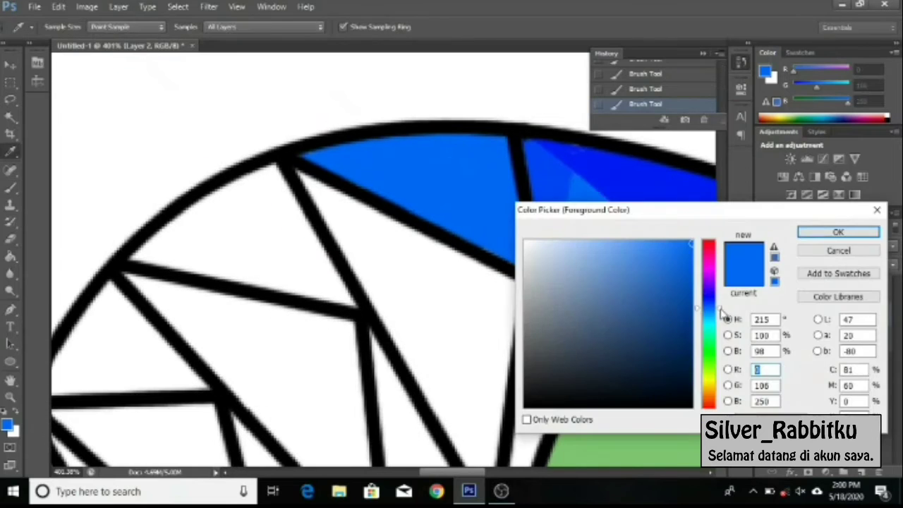
{"action": "left_click", "coordinate": [710, 311]}
{"action": "left_click", "coordinate": [835, 232]}
{"action": "left_click_drag", "start_coordinate": [549, 380], "coordinate": [537, 332]}
{"action": "scroll", "coordinate": [536, 332], "scroll_direction": "down", "scroll_amount": 3}
{"action": "mouse_move", "coordinate": [537, 233]}
{"action": "left_mouse_down"}
{"action": "mouse_move", "coordinate": [518, 367]}
{"action": "mouse_move", "coordinate": [494, 423]}
{"action": "mouse_move", "coordinate": [510, 298]}
{"action": "left_mouse_up"}
{"action": "scroll", "coordinate": [519, 339], "scroll_direction": "down", "scroll_amount": 3}
{"action": "scroll", "coordinate": [727, 274], "scroll_direction": "up", "scroll_amount": 2}
Switch to cyan and line the top of the white facet with it.
{"action": "left_click", "coordinate": [7, 424]}
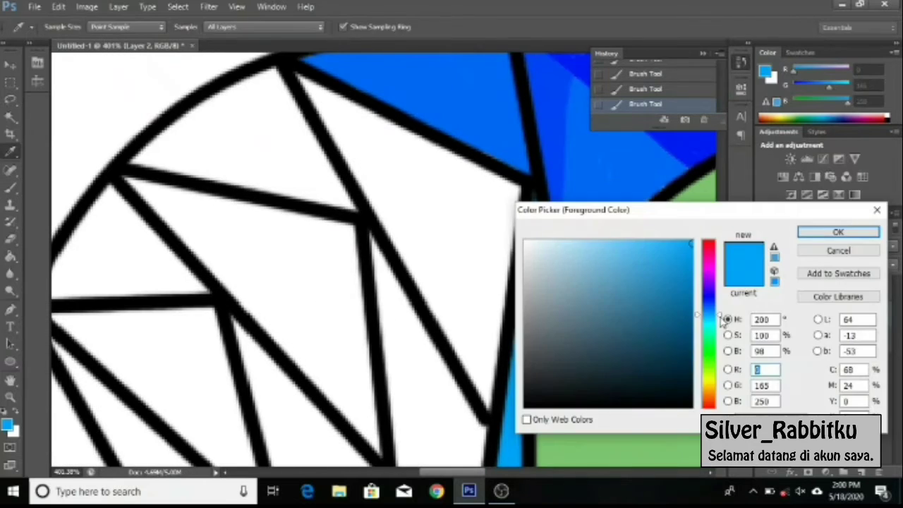
{"action": "left_click", "coordinate": [835, 233]}
{"action": "left_click_drag", "start_coordinate": [300, 77], "coordinate": [358, 110]}
{"action": "mouse_move", "coordinate": [523, 192]}
{"action": "left_mouse_down"}
{"action": "mouse_move", "coordinate": [487, 405]}
{"action": "mouse_move", "coordinate": [304, 88]}
{"action": "mouse_move", "coordinate": [391, 205]}
{"action": "mouse_move", "coordinate": [444, 304]}
{"action": "mouse_move", "coordinate": [367, 130]}
{"action": "mouse_move", "coordinate": [480, 321]}
{"action": "mouse_move", "coordinate": [414, 162]}
{"action": "mouse_move", "coordinate": [487, 243]}
{"action": "left_mouse_up"}
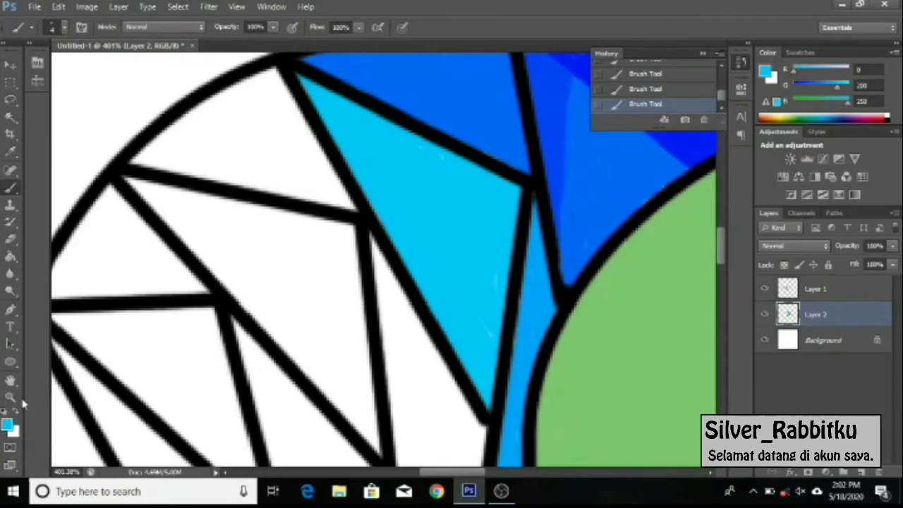
Fill the narrow strip along the next line with a brighter cyan.
{"action": "left_click", "coordinate": [10, 397]}
{"action": "key", "text": "ctrl+0"}
{"action": "left_click", "coordinate": [353, 261]}
{"action": "left_click", "coordinate": [7, 424]}
{"action": "left_click", "coordinate": [837, 231]}
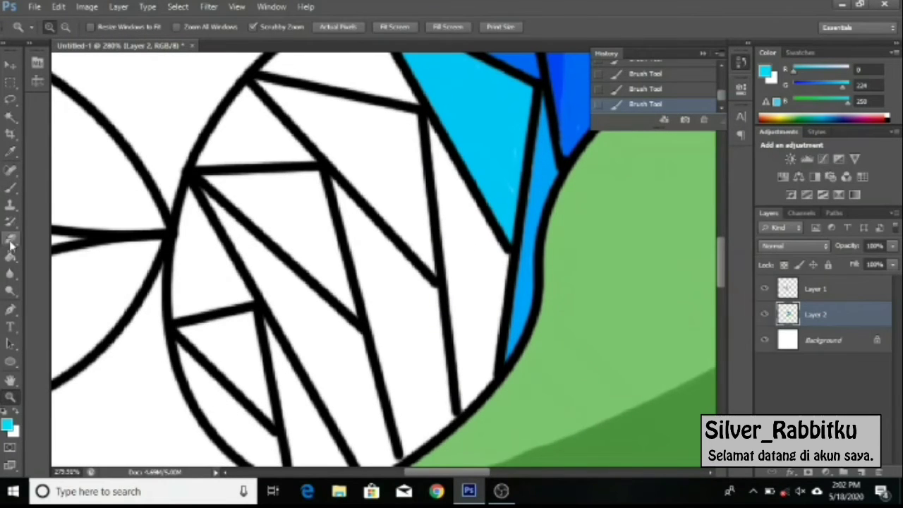
{"action": "left_click", "coordinate": [10, 187]}
{"action": "left_click_drag", "start_coordinate": [429, 131], "coordinate": [465, 192]}
{"action": "left_click_drag", "start_coordinate": [479, 392], "coordinate": [447, 212]}
{"action": "left_click_drag", "start_coordinate": [434, 148], "coordinate": [466, 296]}
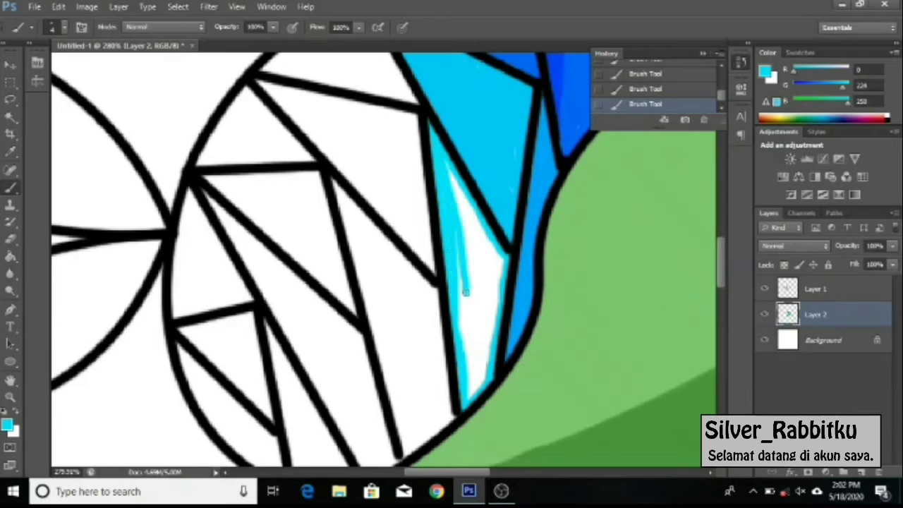
{"action": "mouse_move", "coordinate": [452, 169]}
{"action": "left_mouse_down"}
{"action": "mouse_move", "coordinate": [480, 395]}
{"action": "mouse_move", "coordinate": [479, 353]}
{"action": "left_mouse_up"}
{"action": "left_click_drag", "start_coordinate": [498, 278], "coordinate": [485, 230]}
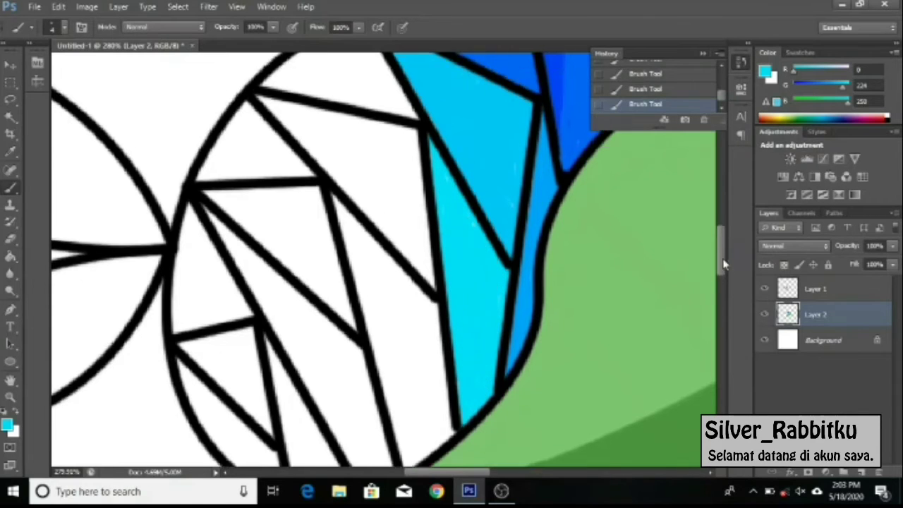
{"action": "scroll", "coordinate": [423, 247], "scroll_direction": "up", "scroll_amount": 5}
Paint the white top facet in a greener turquoise.
{"action": "left_click", "coordinate": [7, 424]}
{"action": "left_click", "coordinate": [710, 344]}
{"action": "left_click", "coordinate": [838, 228]}
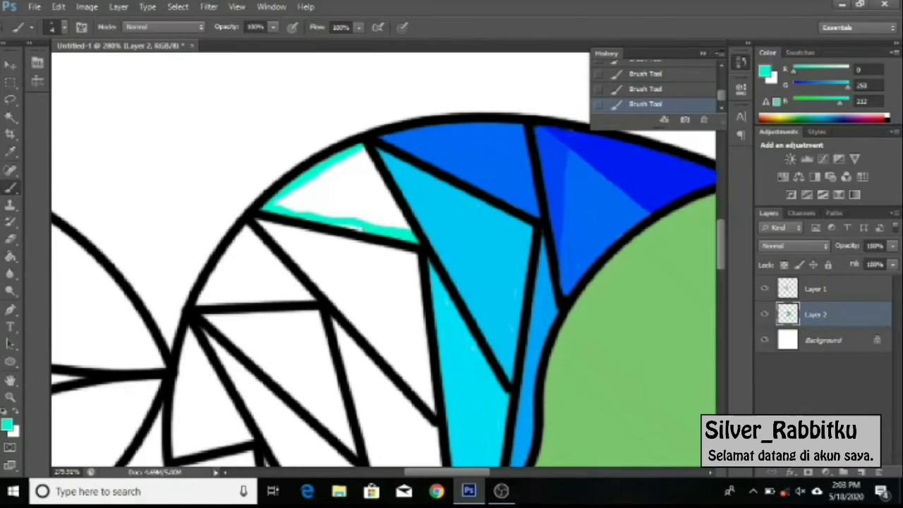
{"action": "left_click_drag", "start_coordinate": [382, 189], "coordinate": [330, 205]}
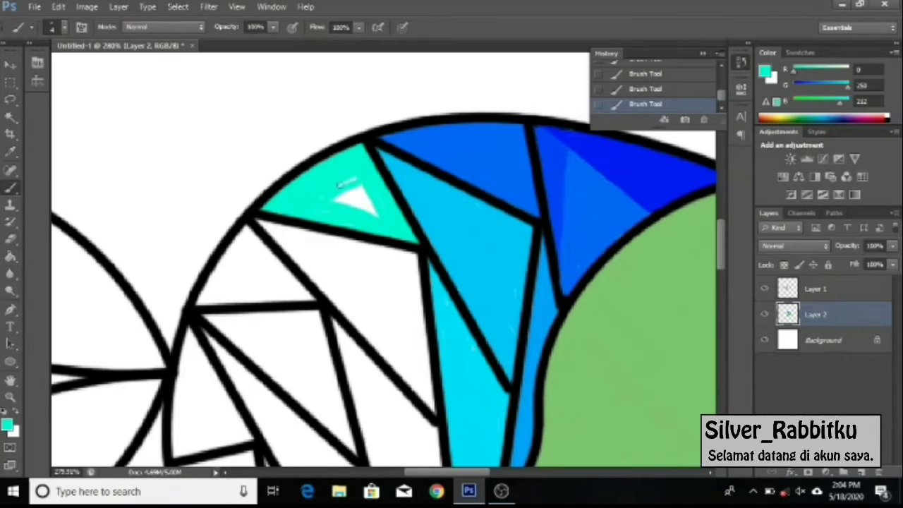
Paint mint green along the next triangle's edges.
{"action": "scroll", "coordinate": [706, 226], "scroll_direction": "down", "scroll_amount": 3}
{"action": "left_click", "coordinate": [7, 424]}
{"action": "left_click", "coordinate": [710, 335]}
{"action": "left_click", "coordinate": [839, 232]}
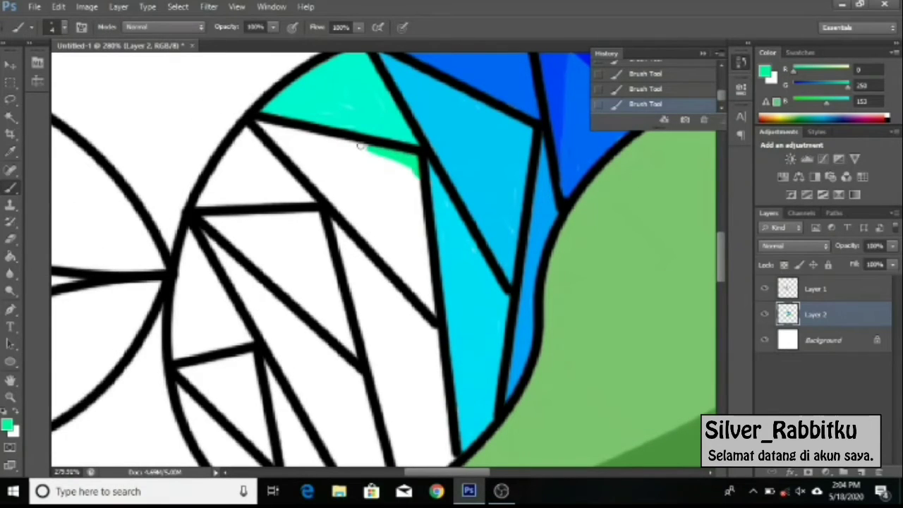
{"action": "mouse_move", "coordinate": [385, 158]}
{"action": "left_mouse_down"}
{"action": "mouse_move", "coordinate": [396, 263]}
{"action": "mouse_move", "coordinate": [340, 137]}
{"action": "left_mouse_up"}
Fill the green triangle completely with a slightly greener shade.
{"action": "left_click", "coordinate": [7, 424]}
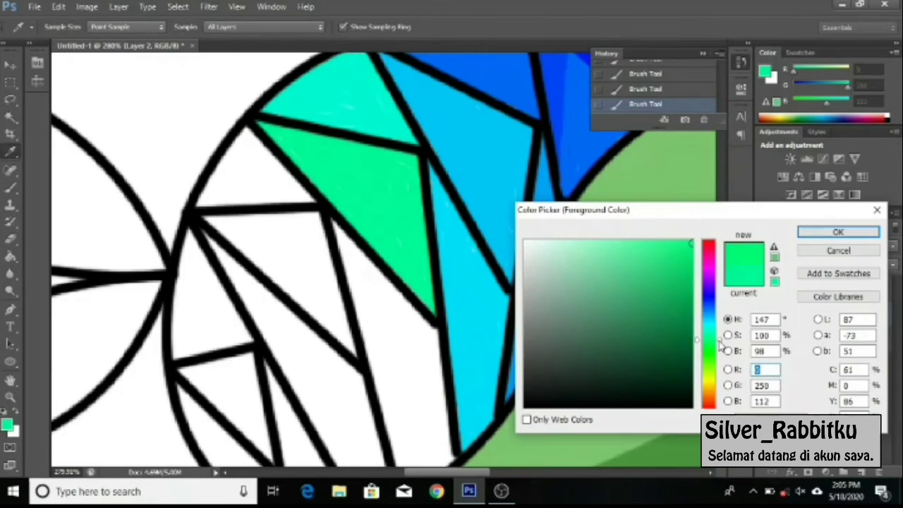
{"action": "left_click", "coordinate": [710, 338]}
{"action": "left_click", "coordinate": [839, 233]}
{"action": "scroll", "coordinate": [385, 261], "scroll_direction": "down", "scroll_amount": 3}
{"action": "mouse_move", "coordinate": [358, 177]}
{"action": "left_mouse_down"}
{"action": "mouse_move", "coordinate": [383, 238]}
{"action": "mouse_move", "coordinate": [402, 395]}
{"action": "left_mouse_up"}
{"action": "left_click_drag", "start_coordinate": [341, 138], "coordinate": [395, 275]}
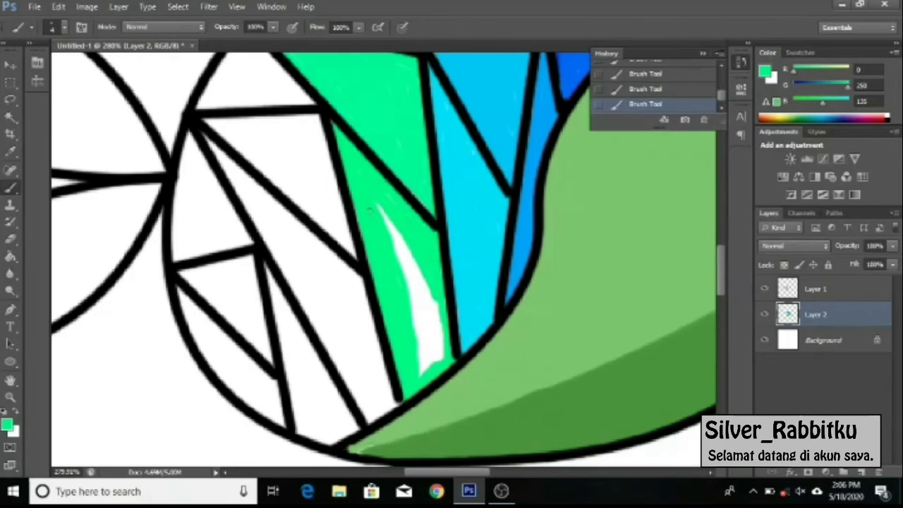
{"action": "left_click_drag", "start_coordinate": [384, 212], "coordinate": [423, 353]}
{"action": "left_click_drag", "start_coordinate": [409, 243], "coordinate": [424, 374]}
Paint the small upper-left facet bright green and the triangle below yellow-green.
{"action": "left_click", "coordinate": [7, 424]}
{"action": "left_click", "coordinate": [866, 231]}
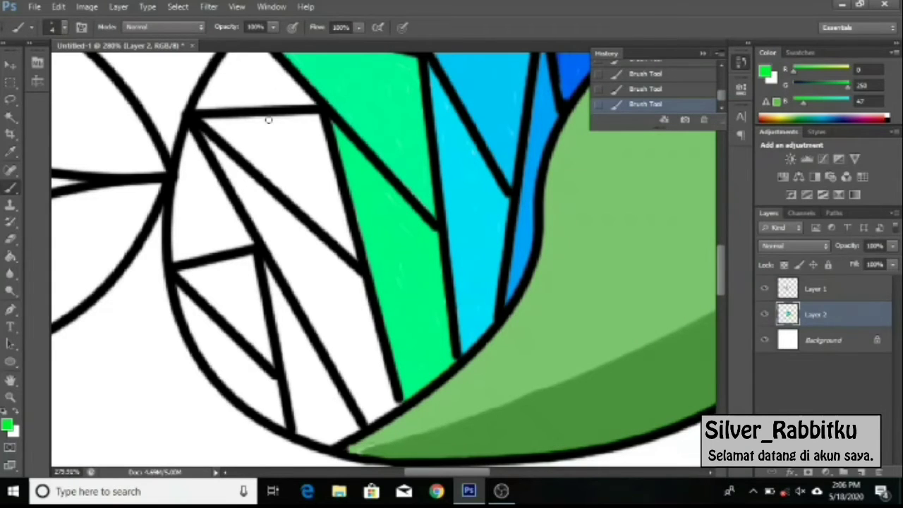
{"action": "scroll", "coordinate": [219, 113], "scroll_direction": "up", "scroll_amount": 3}
{"action": "left_click_drag", "start_coordinate": [299, 198], "coordinate": [268, 161]}
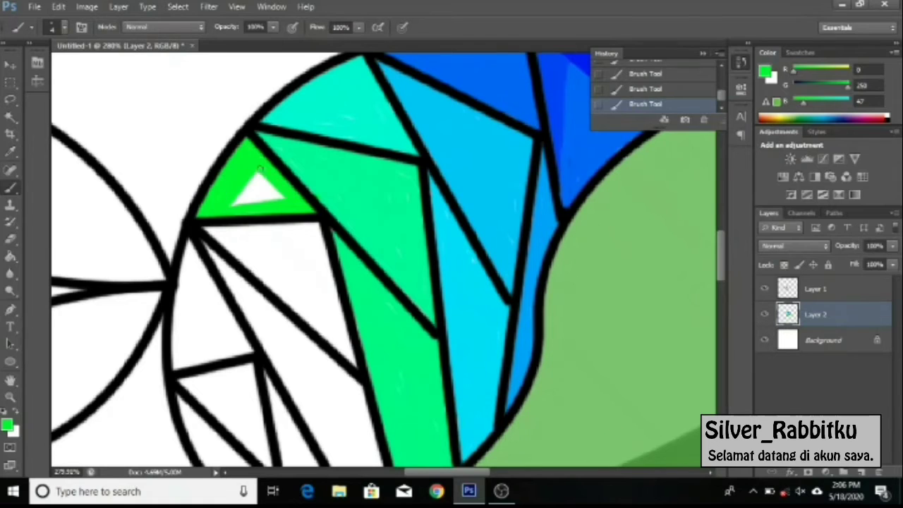
{"action": "left_click", "coordinate": [7, 424]}
{"action": "left_click", "coordinate": [724, 359]}
{"action": "left_click", "coordinate": [838, 234]}
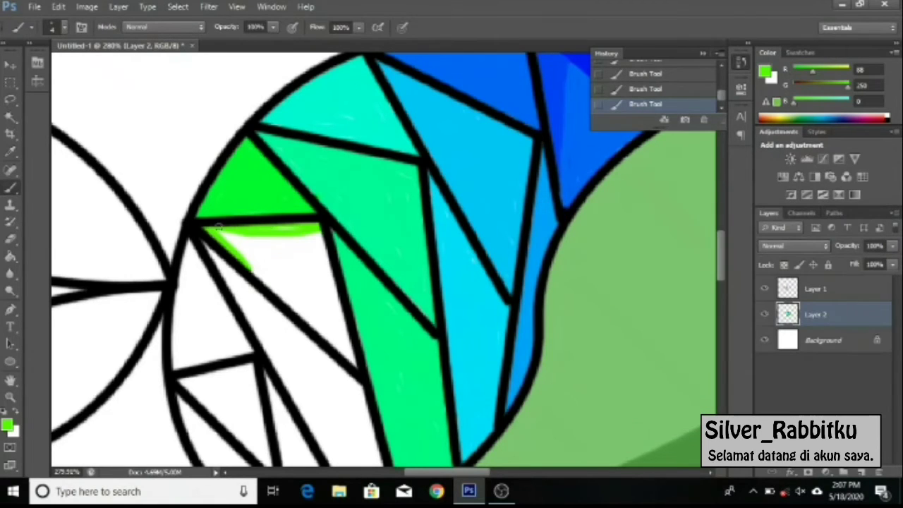
{"action": "mouse_move", "coordinate": [301, 253]}
{"action": "left_mouse_down"}
{"action": "mouse_move", "coordinate": [346, 353]}
{"action": "mouse_move", "coordinate": [295, 288]}
{"action": "left_mouse_up"}
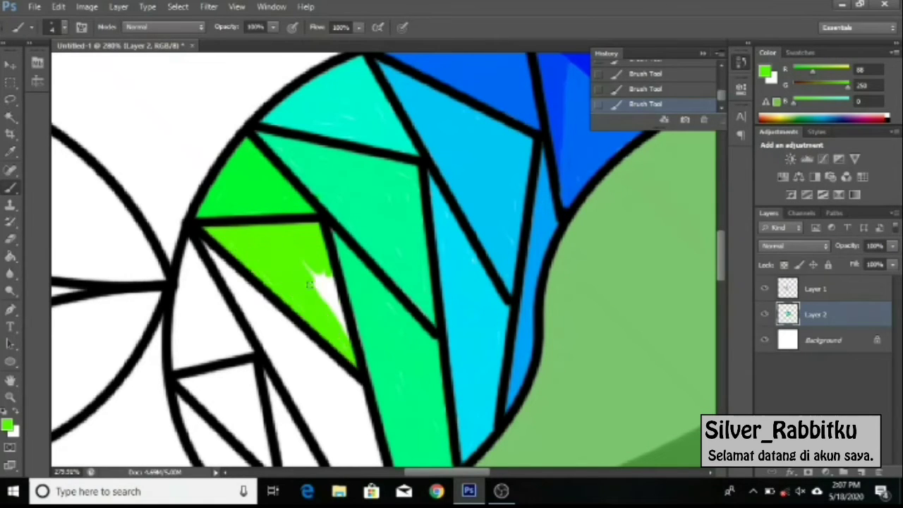
Fill the long lower facet with lime and the next facet with yellower green.
{"action": "scroll", "coordinate": [628, 230], "scroll_direction": "down", "scroll_amount": 3}
{"action": "left_click", "coordinate": [7, 424]}
{"action": "left_click", "coordinate": [724, 366]}
{"action": "left_click", "coordinate": [838, 233]}
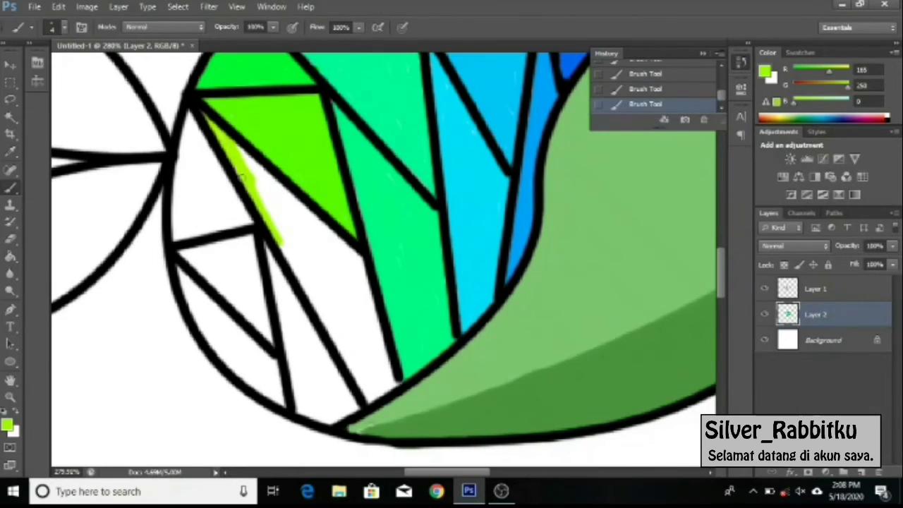
{"action": "mouse_move", "coordinate": [244, 178]}
{"action": "left_mouse_down"}
{"action": "mouse_move", "coordinate": [322, 218]}
{"action": "mouse_move", "coordinate": [321, 313]}
{"action": "mouse_move", "coordinate": [291, 214]}
{"action": "mouse_move", "coordinate": [332, 318]}
{"action": "mouse_move", "coordinate": [380, 381]}
{"action": "left_mouse_up"}
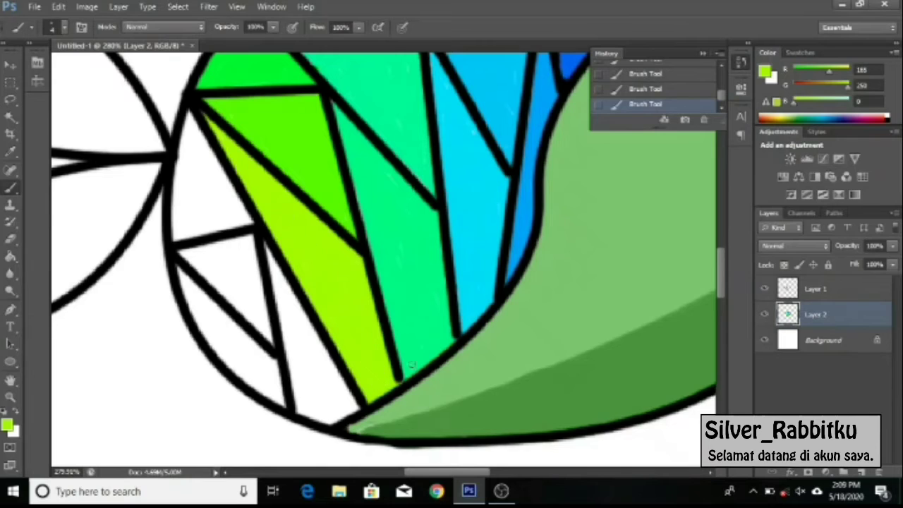
{"action": "scroll", "coordinate": [411, 364], "scroll_direction": "left", "scroll_amount": 2}
{"action": "left_click", "coordinate": [7, 425]}
{"action": "left_click", "coordinate": [724, 375]}
{"action": "left_click", "coordinate": [838, 234]}
{"action": "left_click_drag", "start_coordinate": [321, 271], "coordinate": [387, 396]}
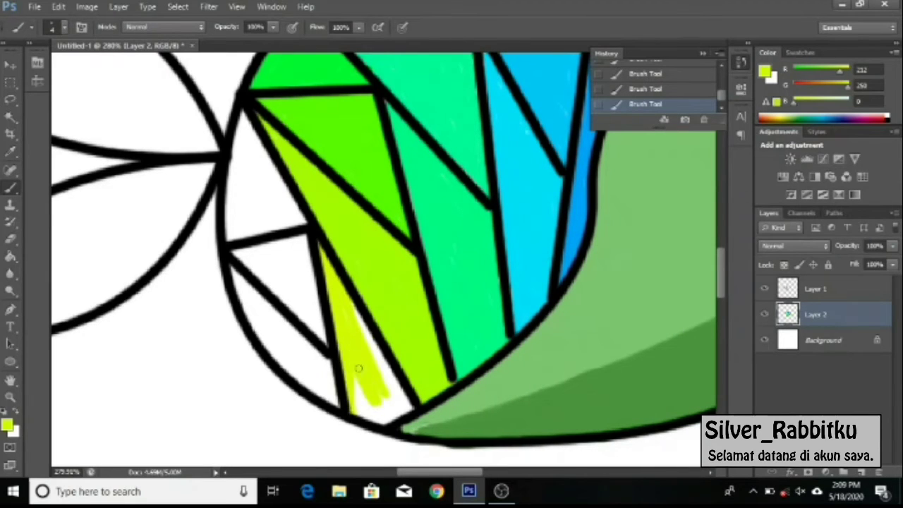
Paint the bottom-left facet yellow and the small adjacent facet golden yellow.
{"action": "left_click", "coordinate": [7, 424]}
{"action": "left_click", "coordinate": [838, 233]}
{"action": "left_click_drag", "start_coordinate": [233, 272], "coordinate": [248, 291]}
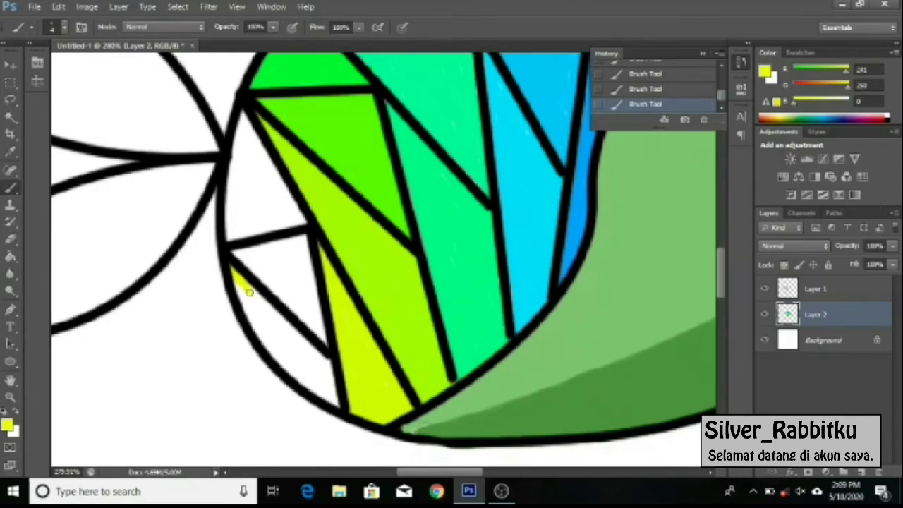
{"action": "left_click", "coordinate": [7, 424]}
{"action": "left_click", "coordinate": [695, 241]}
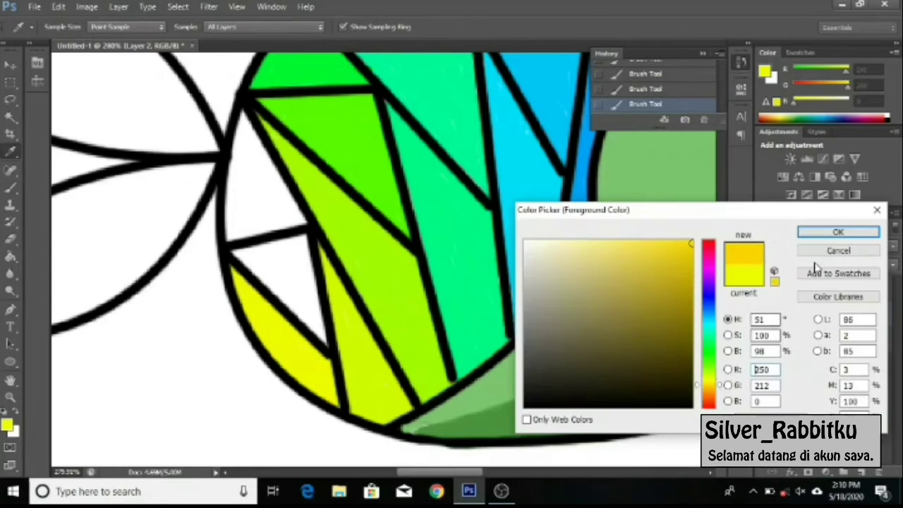
{"action": "left_click", "coordinate": [838, 232]}
{"action": "left_click_drag", "start_coordinate": [233, 248], "coordinate": [317, 319]}
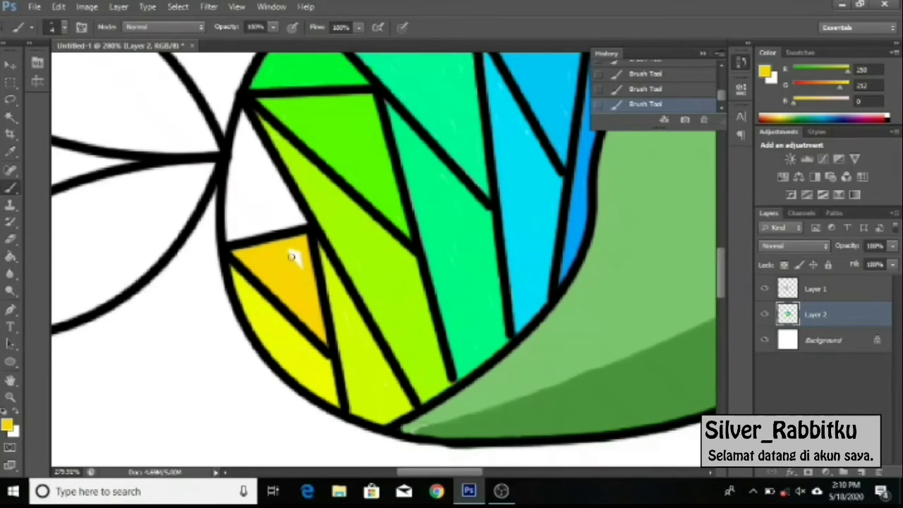
Fill the leftmost facet completely with orange.
{"action": "left_click", "coordinate": [7, 424]}
{"action": "left_click", "coordinate": [706, 391]}
{"action": "left_click", "coordinate": [839, 234]}
{"action": "left_click_drag", "start_coordinate": [282, 182], "coordinate": [231, 226]}
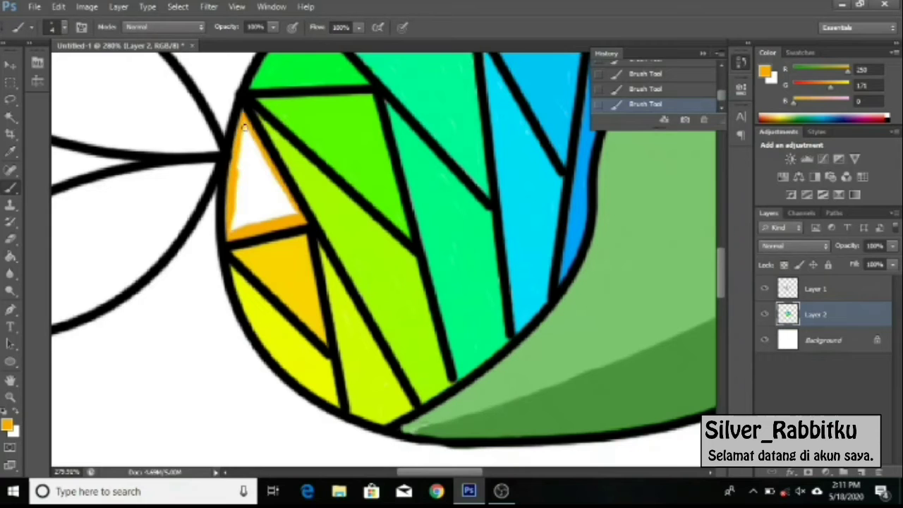
{"action": "left_click_drag", "start_coordinate": [244, 135], "coordinate": [291, 203]}
{"action": "left_click_drag", "start_coordinate": [247, 182], "coordinate": [260, 201]}
Zoom out, make Layer 1 active, and zoom in on the tail.
{"action": "key", "text": "z"}
{"action": "key", "text": "ctrl+minus"}
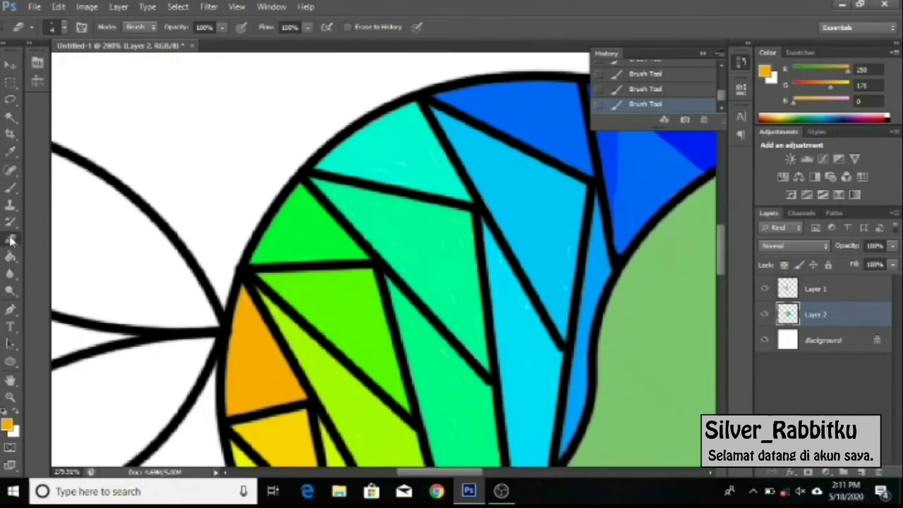
{"action": "left_click", "coordinate": [816, 288]}
{"action": "key", "text": "ctrl+0"}
{"action": "left_click_drag", "start_coordinate": [112, 255], "coordinate": [727, 240]}
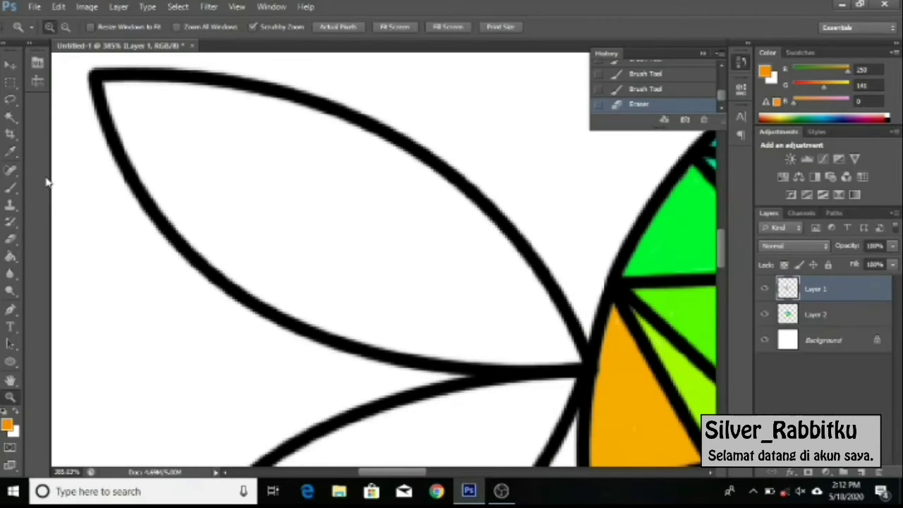
On Layer 2, draw a curved guide path and paint the lower fin orange with a size-14 brush.
{"action": "key", "text": "p"}
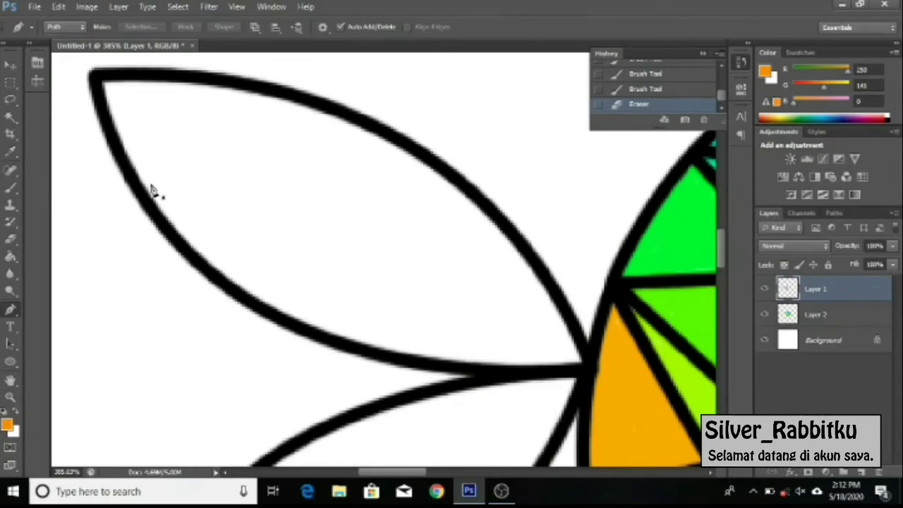
{"action": "left_click", "coordinate": [132, 154]}
{"action": "left_click_drag", "start_coordinate": [503, 360], "coordinate": [537, 466]}
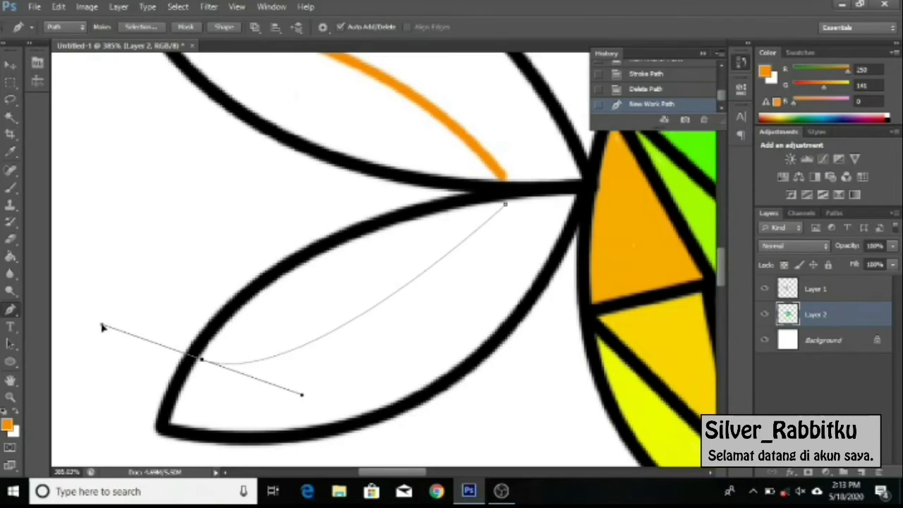
{"action": "mouse_move", "coordinate": [198, 311]}
{"action": "left_mouse_down"}
{"action": "mouse_move", "coordinate": [383, 258]}
{"action": "mouse_move", "coordinate": [490, 161]}
{"action": "mouse_move", "coordinate": [520, 218]}
{"action": "mouse_move", "coordinate": [392, 337]}
{"action": "mouse_move", "coordinate": [268, 360]}
{"action": "mouse_move", "coordinate": [184, 346]}
{"action": "mouse_move", "coordinate": [317, 296]}
{"action": "left_mouse_up"}
{"action": "left_click", "coordinate": [56, 27]}
{"action": "mouse_move", "coordinate": [565, 142]}
{"action": "left_mouse_down"}
{"action": "mouse_move", "coordinate": [523, 185]}
{"action": "mouse_move", "coordinate": [225, 346]}
{"action": "left_mouse_up"}
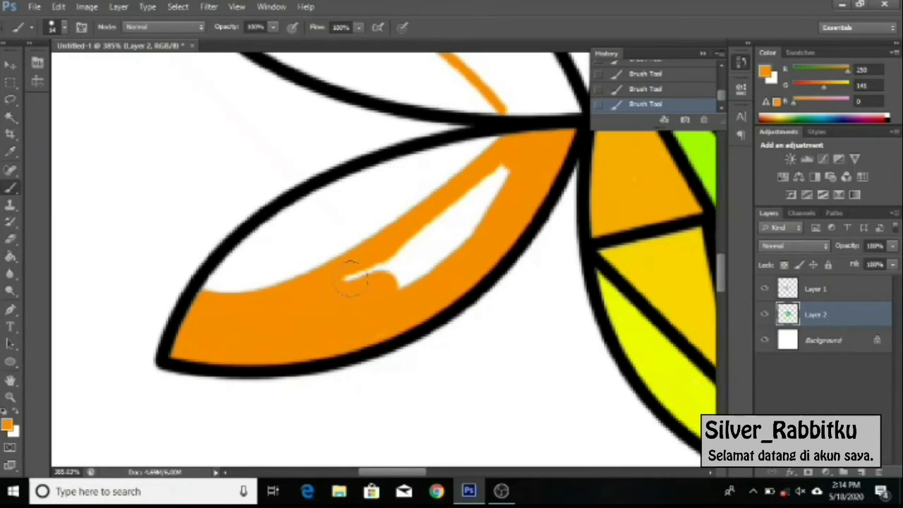
Fill the upper fin with orange, leaving a curved white band.
{"action": "scroll", "coordinate": [424, 283], "scroll_direction": "up", "scroll_amount": 5}
{"action": "left_click", "coordinate": [57, 27]}
{"action": "mouse_move", "coordinate": [504, 353]}
{"action": "left_mouse_down"}
{"action": "mouse_move", "coordinate": [520, 267]}
{"action": "mouse_move", "coordinate": [169, 88]}
{"action": "mouse_move", "coordinate": [242, 191]}
{"action": "mouse_move", "coordinate": [119, 98]}
{"action": "left_mouse_up"}
{"action": "left_click_drag", "start_coordinate": [340, 233], "coordinate": [550, 346]}
{"action": "right_click", "coordinate": [56, 125]}
{"action": "left_click_drag", "start_coordinate": [177, 141], "coordinate": [254, 175]}
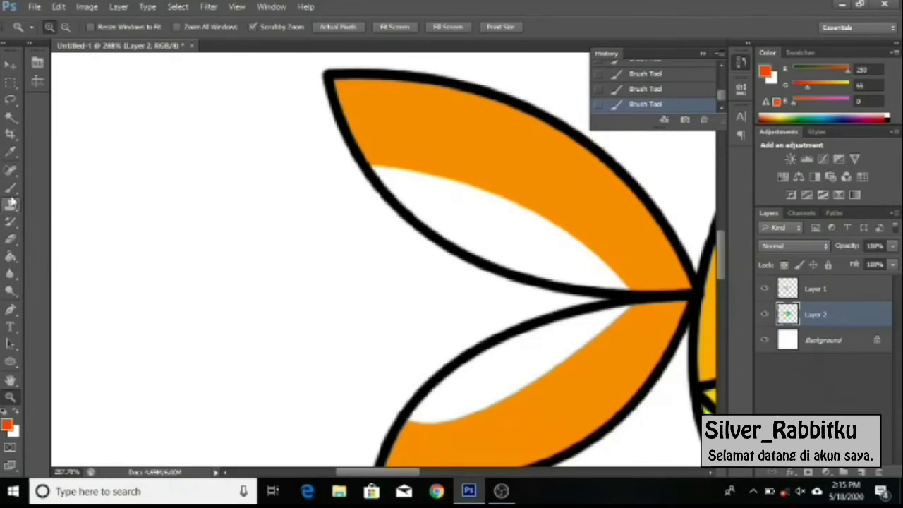
Try a size-4 red-orange stroke inside the tail fin, then undo it and stroke a path instead.
{"action": "left_click", "coordinate": [11, 187]}
{"action": "left_click", "coordinate": [52, 27]}
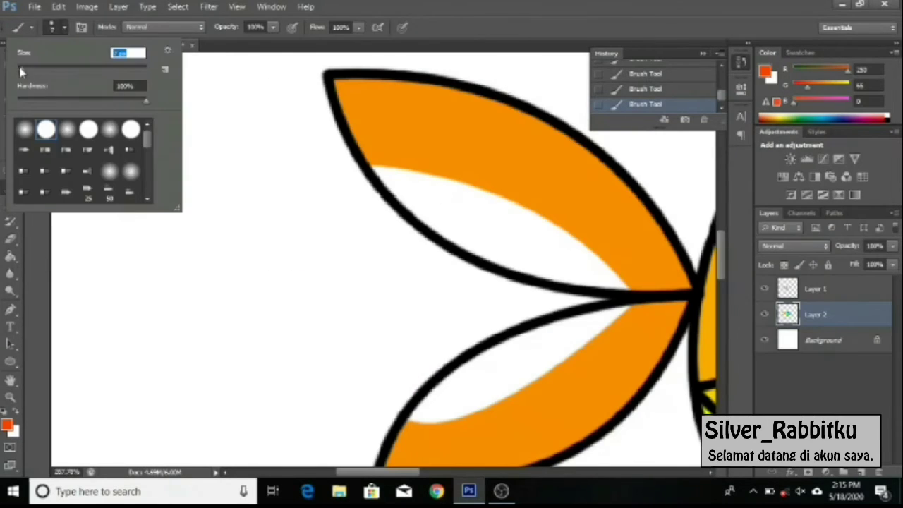
{"action": "left_click_drag", "start_coordinate": [374, 168], "coordinate": [390, 169]}
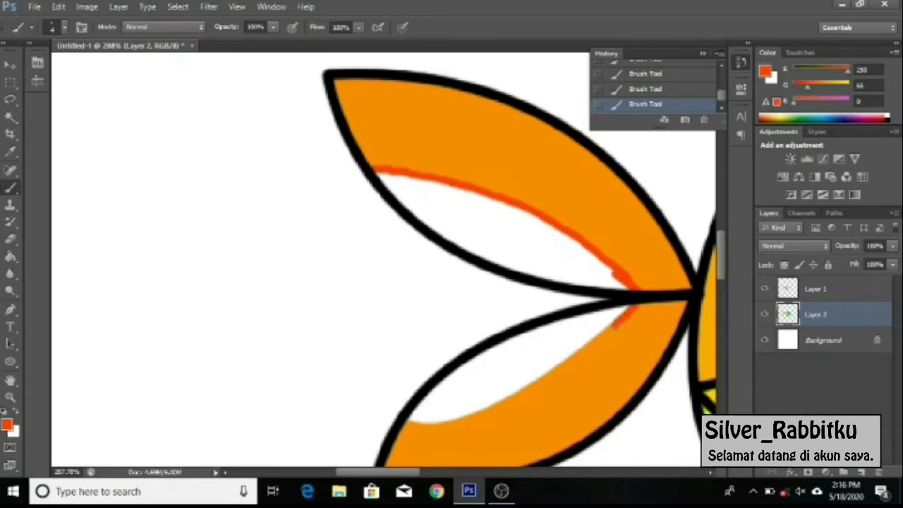
{"action": "key", "text": "ctrl+alt+z"}
{"action": "key", "text": "ctrl+alt+z"}
{"action": "key", "text": "ctrl+alt+z"}
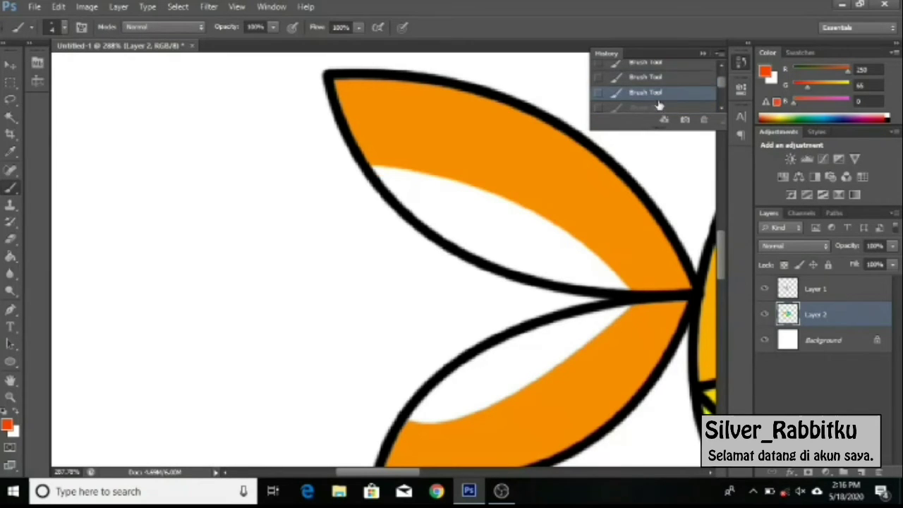
{"action": "left_click", "coordinate": [10, 312]}
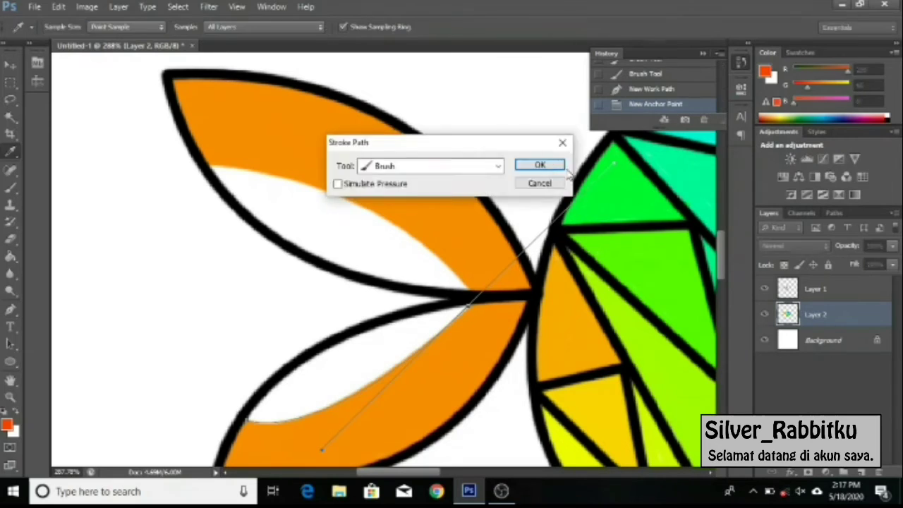
{"action": "left_click", "coordinate": [534, 162]}
{"action": "key", "text": "Delete"}
Stroke a red-orange path along the upper fin's inner edge and brush shading into both fins.
{"action": "left_click", "coordinate": [212, 168]}
{"action": "left_click_drag", "start_coordinate": [468, 290], "coordinate": [524, 383]}
{"action": "right_click", "coordinate": [525, 384]}
{"action": "left_click", "coordinate": [534, 171]}
{"action": "key", "text": "Delete"}
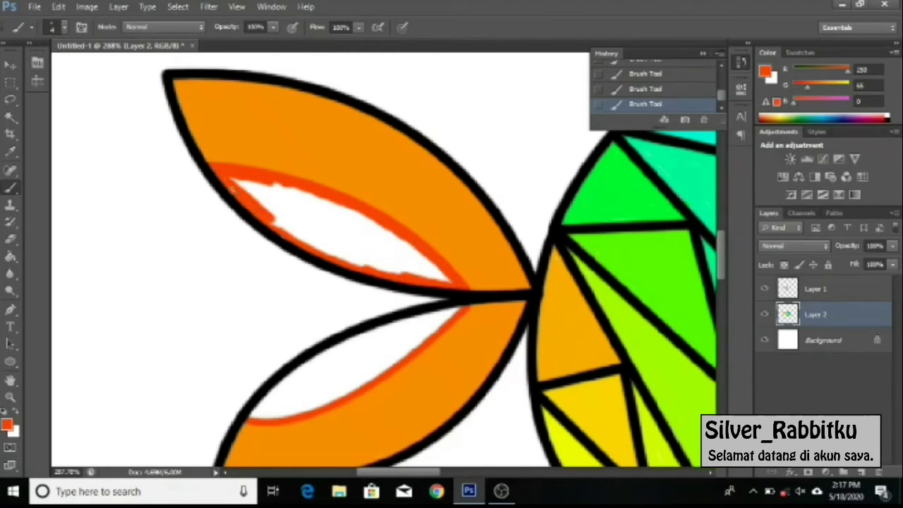
{"action": "left_click_drag", "start_coordinate": [231, 190], "coordinate": [318, 249]}
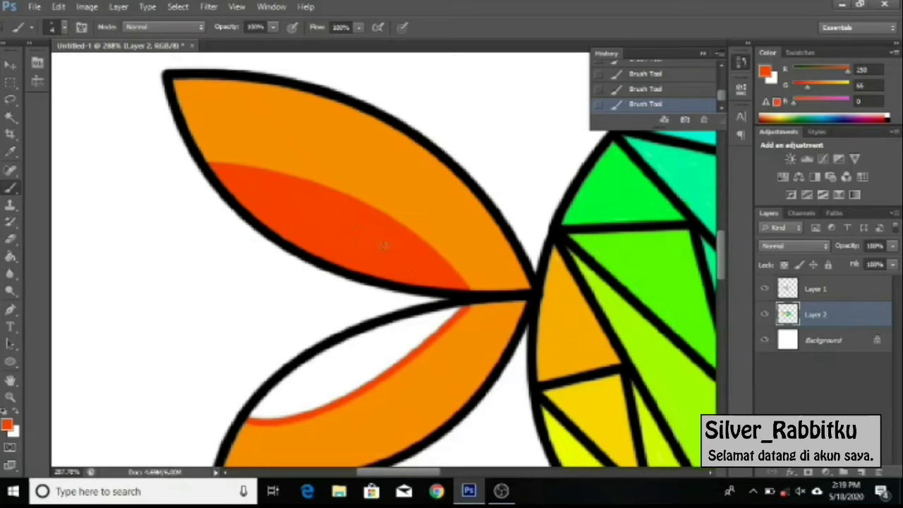
{"action": "mouse_move", "coordinate": [258, 413]}
{"action": "left_mouse_down"}
{"action": "mouse_move", "coordinate": [459, 303]}
{"action": "mouse_move", "coordinate": [283, 390]}
{"action": "left_mouse_up"}
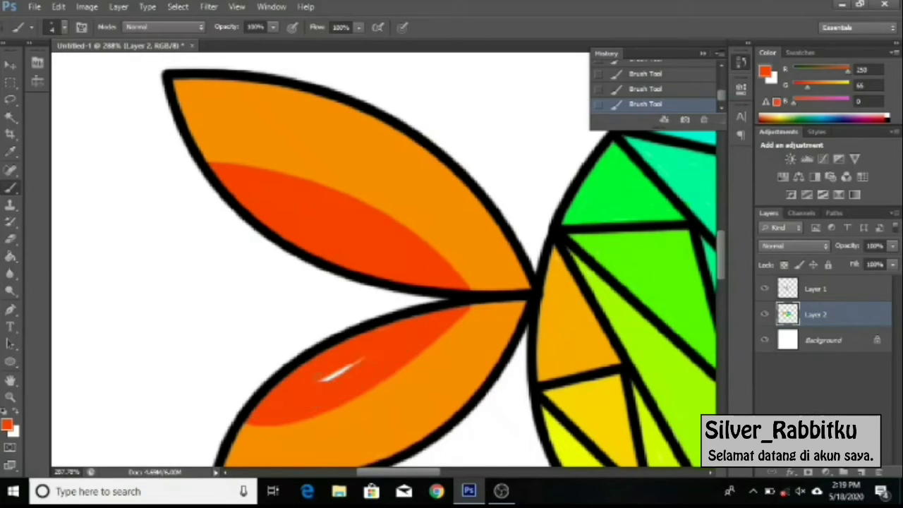
Zoom in on the fish's body, select Layer 1 and switch to the Eraser.
{"action": "key", "text": "z"}
{"action": "key", "text": "ctrl+0"}
{"action": "left_click", "coordinate": [424, 218]}
{"action": "left_click", "coordinate": [423, 212]}
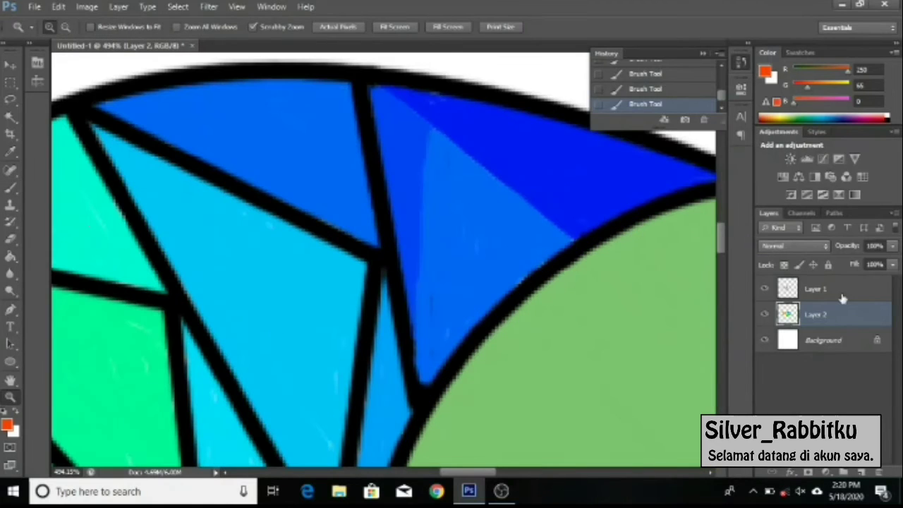
{"action": "key", "text": "e"}
{"action": "key", "text": "alt+bracketright"}
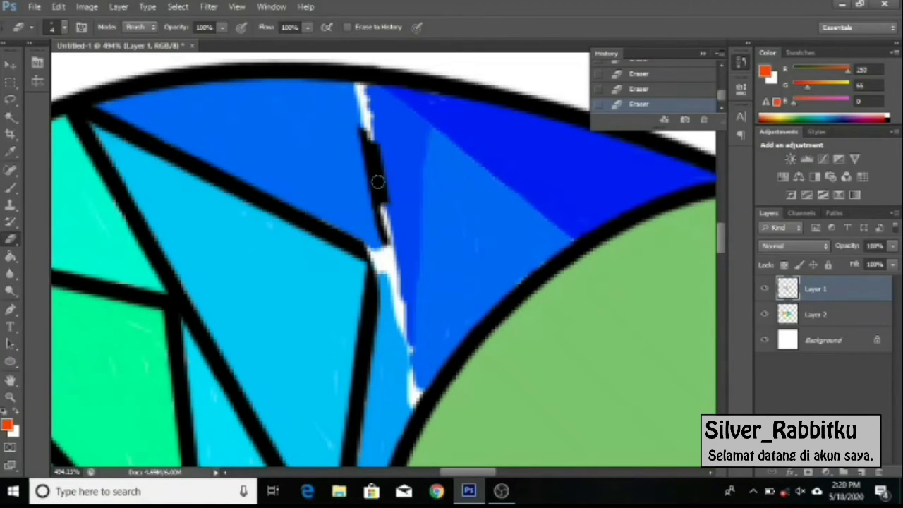
Erase the black facet lines running through the central, lower-left and upper body.
{"action": "left_click_drag", "start_coordinate": [416, 364], "coordinate": [363, 127]}
{"action": "mouse_move", "coordinate": [378, 247]}
{"action": "left_mouse_down"}
{"action": "mouse_move", "coordinate": [161, 159]}
{"action": "mouse_move", "coordinate": [81, 106]}
{"action": "left_mouse_up"}
{"action": "left_click_drag", "start_coordinate": [141, 211], "coordinate": [339, 226]}
{"action": "left_click_drag", "start_coordinate": [283, 124], "coordinate": [395, 318]}
{"action": "left_click_drag", "start_coordinate": [318, 353], "coordinate": [424, 106]}
{"action": "left_click_drag", "start_coordinate": [501, 399], "coordinate": [543, 103]}
{"action": "left_click_drag", "start_coordinate": [573, 177], "coordinate": [540, 395]}
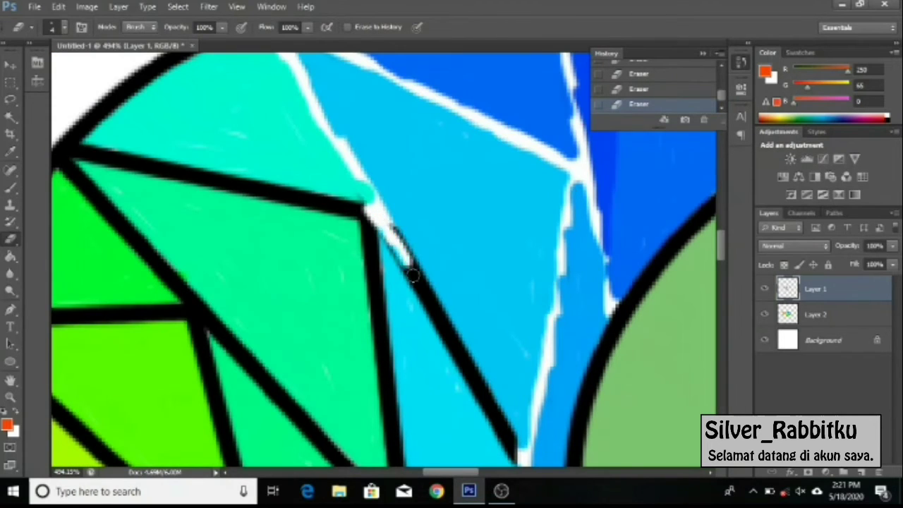
{"action": "mouse_move", "coordinate": [366, 205]}
{"action": "left_mouse_down"}
{"action": "mouse_move", "coordinate": [459, 353]}
{"action": "mouse_move", "coordinate": [82, 149]}
{"action": "left_mouse_up"}
Erase the leftover bits and ends of black line around the body.
{"action": "scroll", "coordinate": [327, 236], "scroll_direction": "left", "scroll_amount": 5}
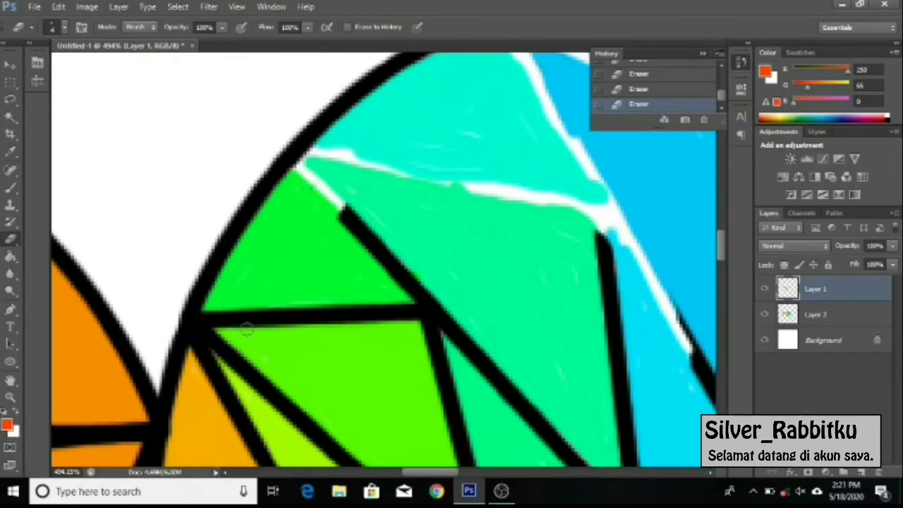
{"action": "left_click_drag", "start_coordinate": [246, 329], "coordinate": [487, 159]}
{"action": "left_click_drag", "start_coordinate": [446, 211], "coordinate": [463, 145]}
{"action": "left_click_drag", "start_coordinate": [724, 267], "coordinate": [725, 291]}
{"action": "left_click_drag", "start_coordinate": [438, 192], "coordinate": [415, 129]}
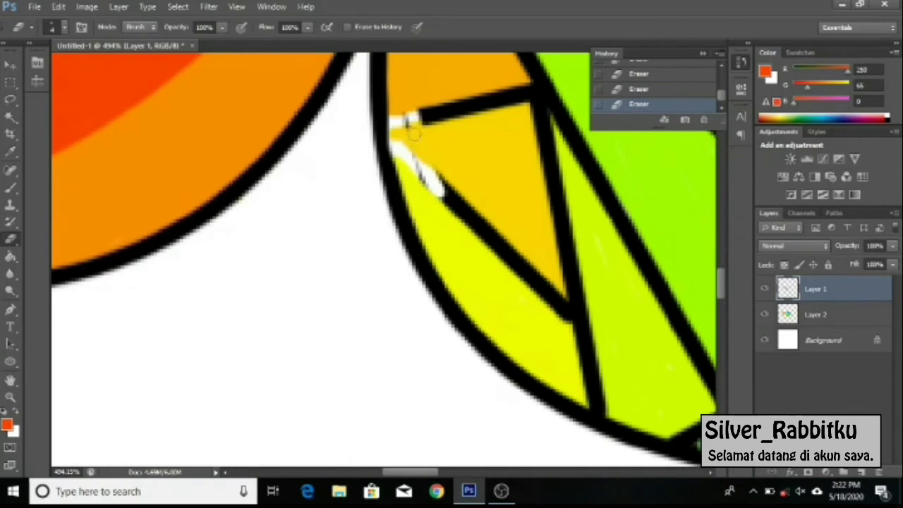
{"action": "scroll", "coordinate": [440, 139], "scroll_direction": "down", "scroll_amount": 2}
{"action": "scroll", "coordinate": [297, 319], "scroll_direction": "right", "scroll_amount": 4}
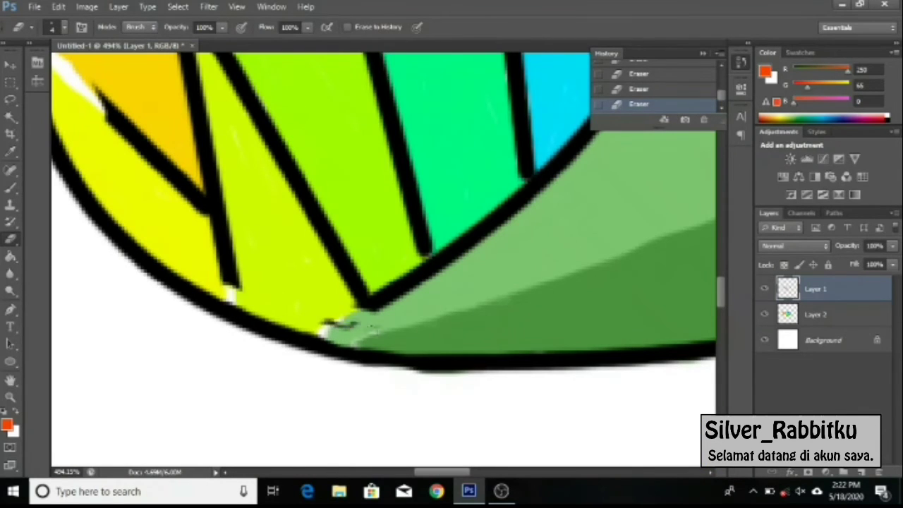
{"action": "left_click_drag", "start_coordinate": [346, 300], "coordinate": [360, 279]}
{"action": "left_click_drag", "start_coordinate": [427, 261], "coordinate": [413, 190]}
{"action": "scroll", "coordinate": [413, 191], "scroll_direction": "up", "scroll_amount": 1}
{"action": "scroll", "coordinate": [413, 190], "scroll_direction": "left", "scroll_amount": 2}
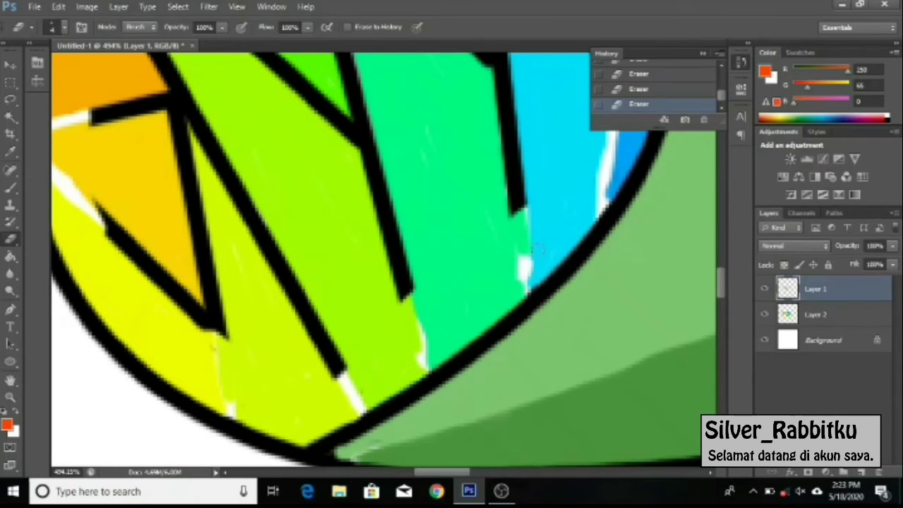
{"action": "scroll", "coordinate": [537, 250], "scroll_direction": "right", "scroll_amount": 3}
{"action": "scroll", "coordinate": [494, 212], "scroll_direction": "down", "scroll_amount": 3}
{"action": "scroll", "coordinate": [427, 177], "scroll_direction": "up", "scroll_amount": 2}
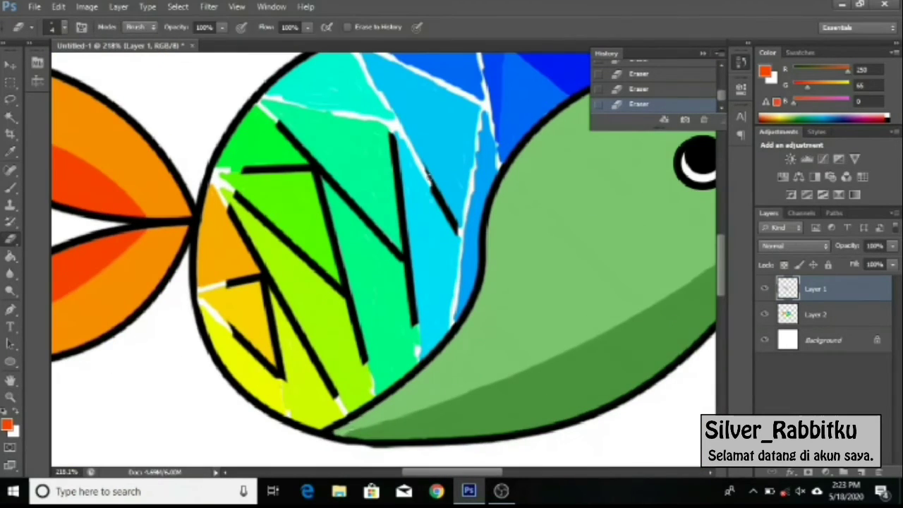
Raise the eraser size to 21 and erase the remaining interior black lines.
{"action": "left_click", "coordinate": [65, 27]}
{"action": "mouse_move", "coordinate": [232, 177]}
{"action": "left_mouse_down"}
{"action": "mouse_move", "coordinate": [283, 374]}
{"action": "mouse_move", "coordinate": [353, 148]}
{"action": "left_mouse_up"}
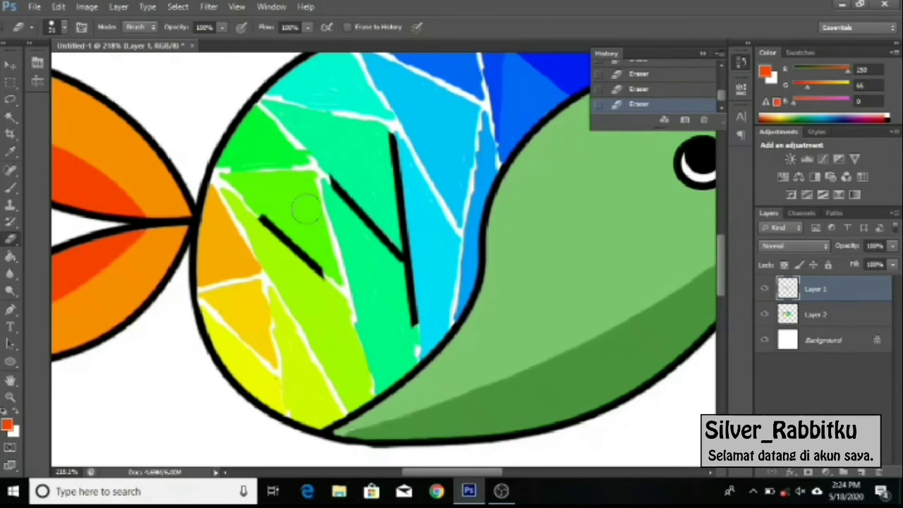
{"action": "left_click_drag", "start_coordinate": [332, 296], "coordinate": [409, 141]}
{"action": "left_click", "coordinate": [816, 314]}
{"action": "left_click_drag", "start_coordinate": [721, 281], "coordinate": [721, 316]}
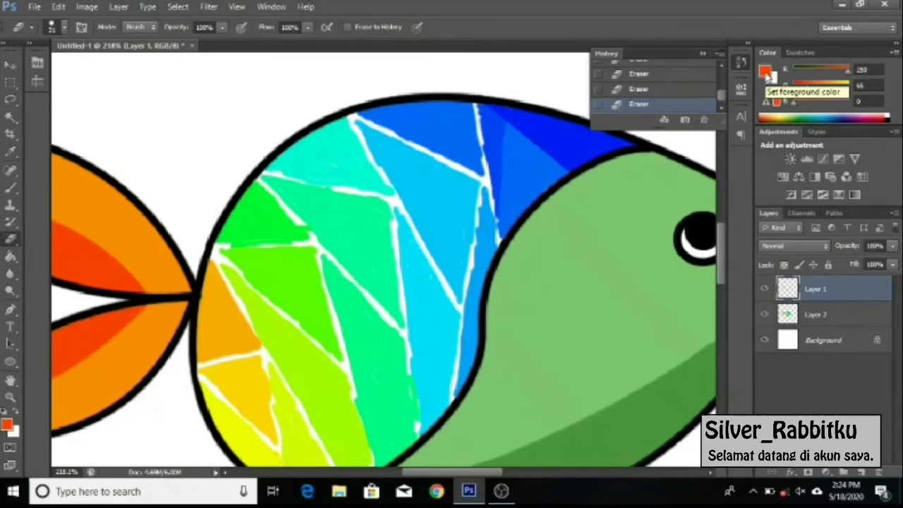
Pick yellow and stroke a path over the lower-left seams so green, lime and yellow facets meet.
{"action": "left_click", "coordinate": [766, 72]}
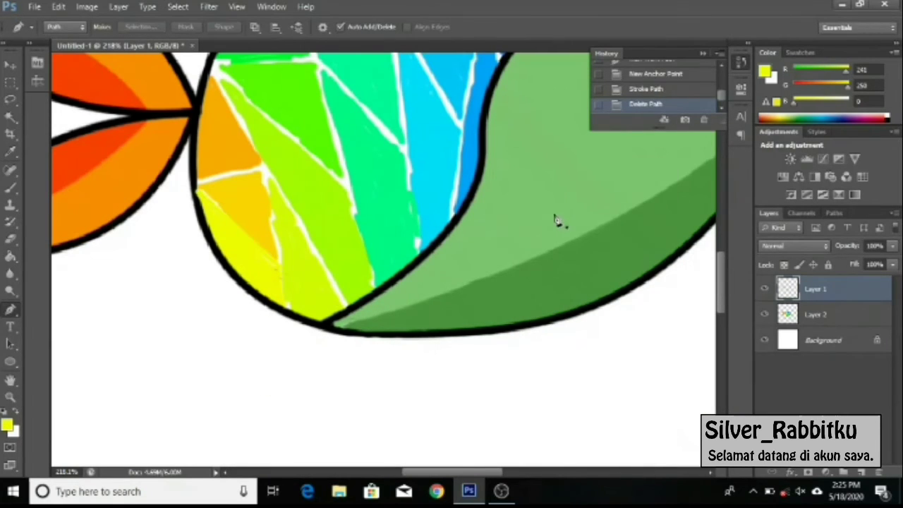
{"action": "left_click", "coordinate": [816, 314]}
{"action": "right_click", "coordinate": [549, 171]}
{"action": "left_click", "coordinate": [590, 192]}
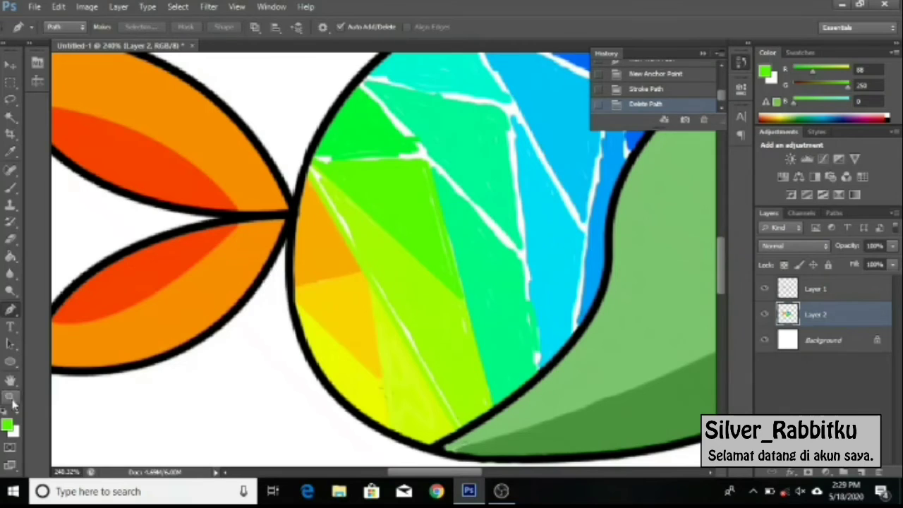
{"action": "left_click", "coordinate": [11, 187]}
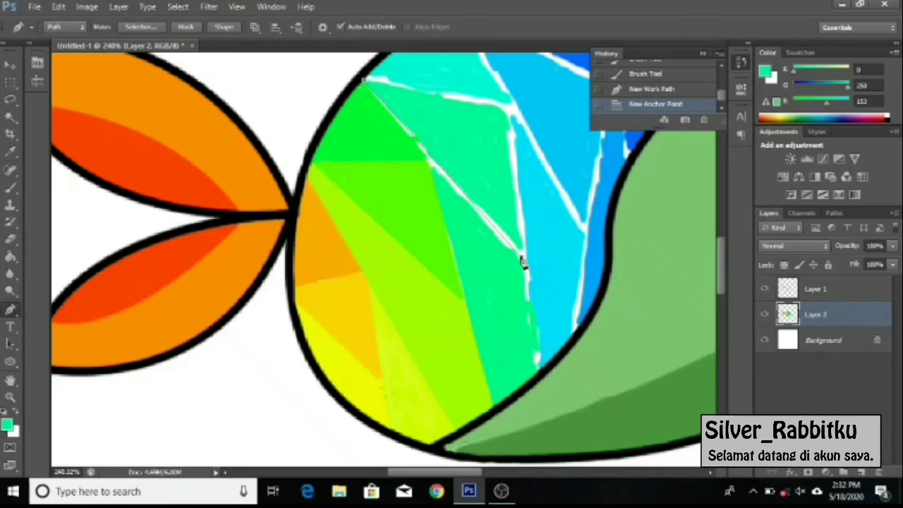
Stroke paths over the white seams around the central mint-green facet, then delete them.
{"action": "right_click", "coordinate": [523, 262]}
{"action": "left_click", "coordinate": [568, 300]}
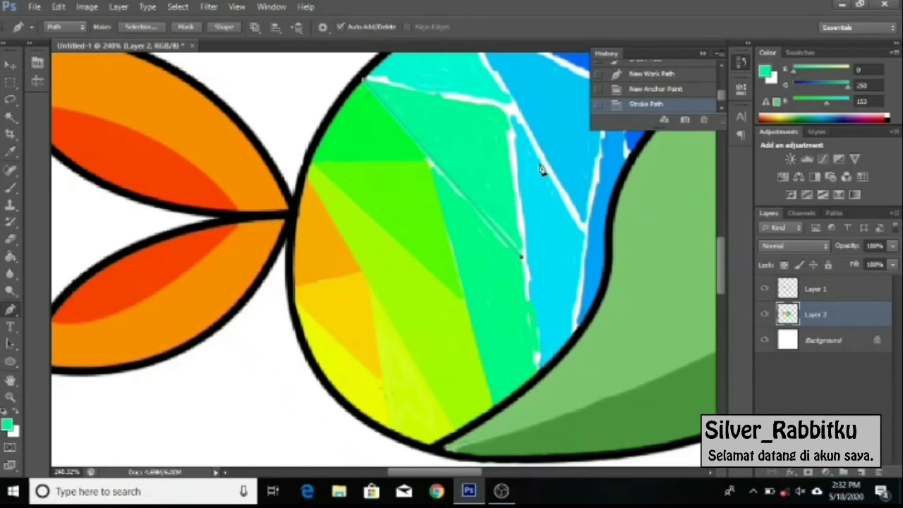
{"action": "right_click", "coordinate": [513, 130]}
{"action": "left_click", "coordinate": [529, 233]}
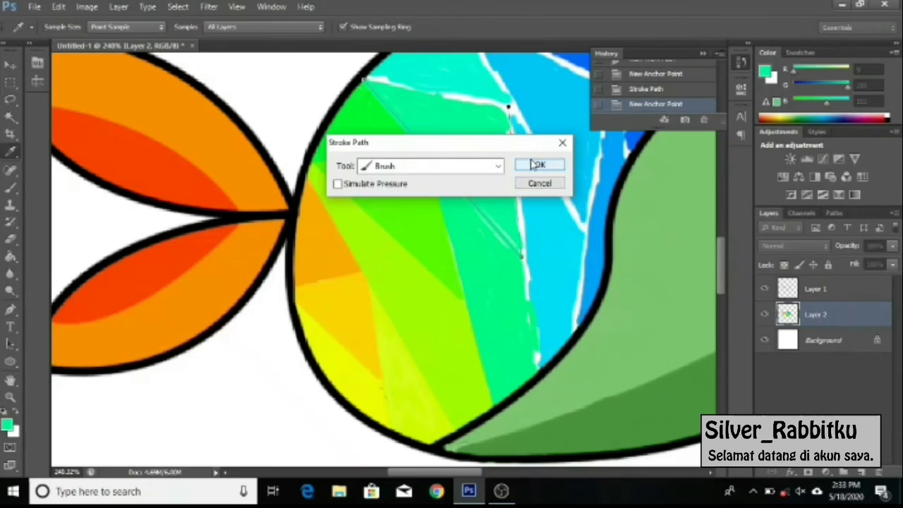
{"action": "left_click", "coordinate": [530, 162]}
{"action": "left_click", "coordinate": [367, 80]}
{"action": "right_click", "coordinate": [367, 80]}
{"action": "left_click", "coordinate": [417, 188]}
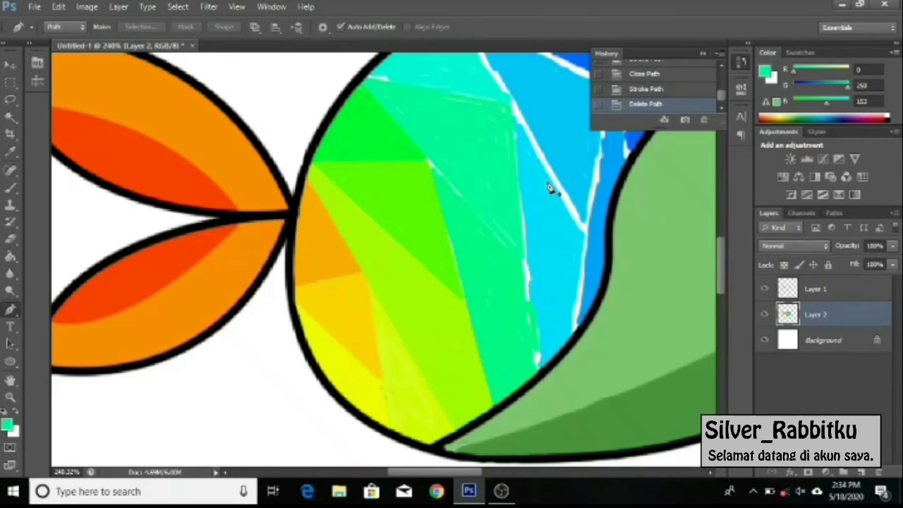
{"action": "right_click", "coordinate": [494, 209]}
{"action": "key", "text": "Escape"}
{"action": "key", "text": "b"}
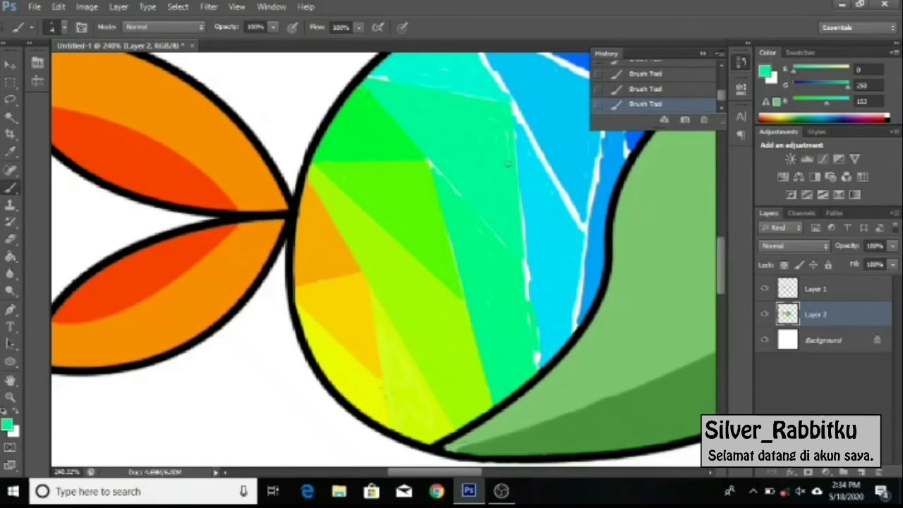
Draw another path along a white seam, stroke it with the brush and delete it.
{"action": "key", "text": "p"}
{"action": "left_click", "coordinate": [429, 162]}
{"action": "left_click", "coordinate": [545, 233]}
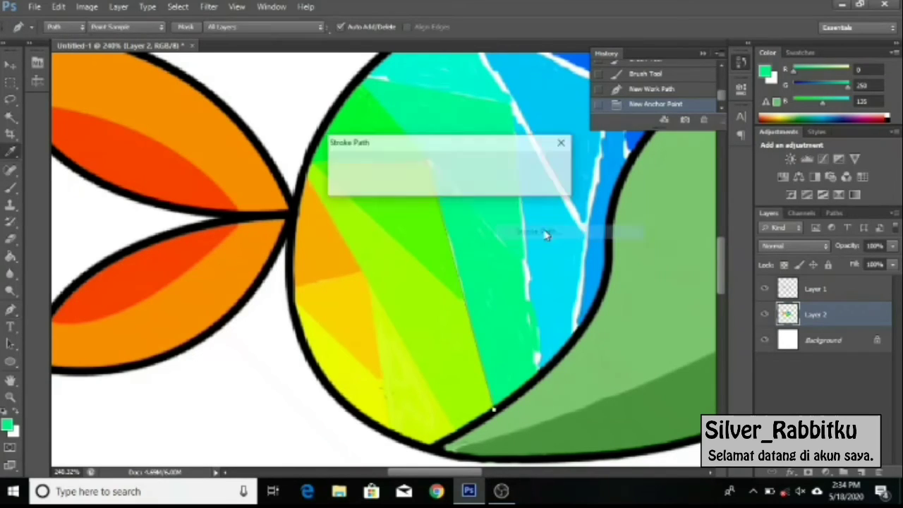
{"action": "right_click", "coordinate": [541, 170]}
{"action": "left_click", "coordinate": [565, 186]}
{"action": "left_click", "coordinate": [526, 268]}
{"action": "right_click", "coordinate": [526, 268]}
{"action": "left_click", "coordinate": [536, 305]}
{"action": "right_click", "coordinate": [541, 172]}
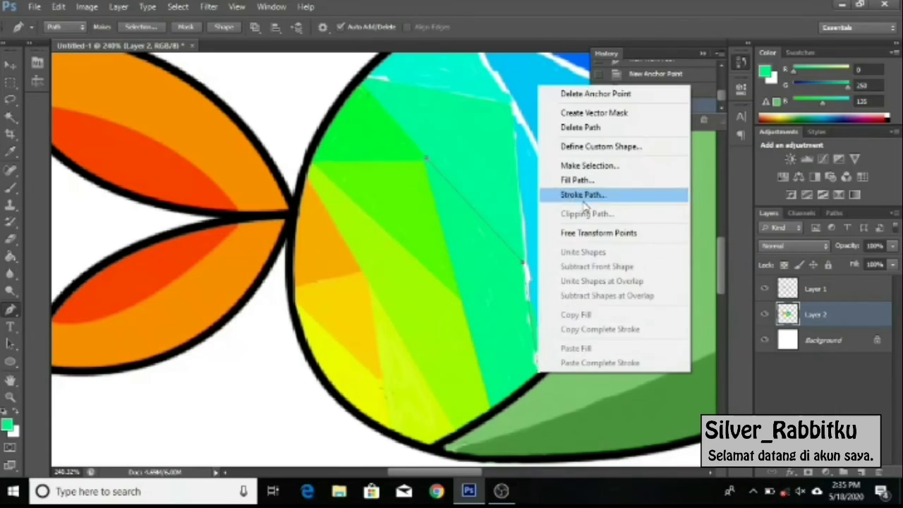
{"action": "left_click", "coordinate": [558, 121]}
{"action": "key", "text": "b"}
Set the foreground colour to cyan and stroke a path over the top seam.
{"action": "left_click", "coordinate": [7, 424]}
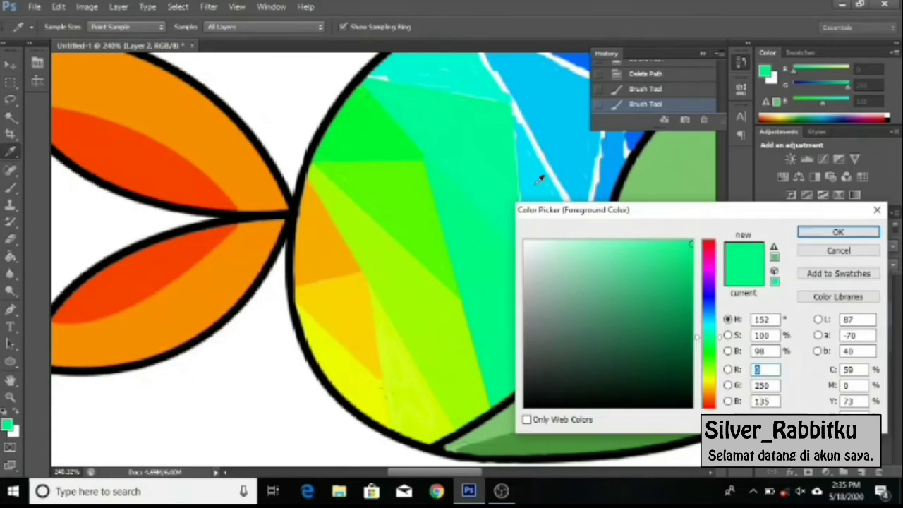
{"action": "key", "text": "Return"}
{"action": "key", "text": "p"}
{"action": "left_click", "coordinate": [513, 106]}
{"action": "left_click", "coordinate": [539, 383]}
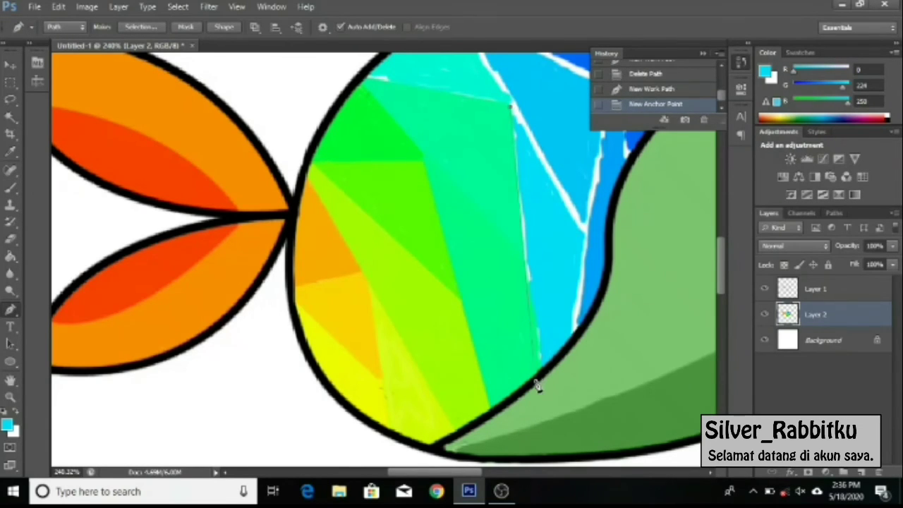
{"action": "right_click", "coordinate": [540, 383]}
{"action": "left_click", "coordinate": [585, 191]}
{"action": "left_click", "coordinate": [362, 79]}
{"action": "left_click", "coordinate": [510, 104]}
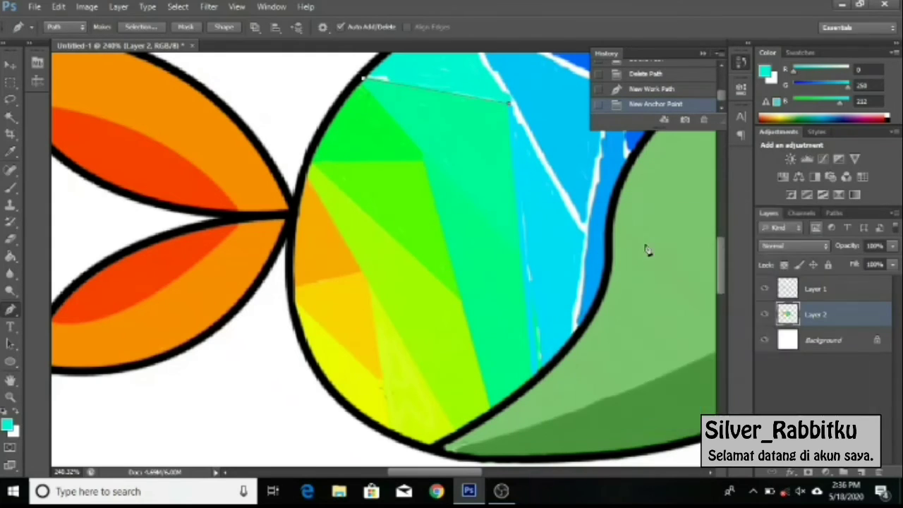
{"action": "right_click", "coordinate": [534, 162]}
{"action": "left_click", "coordinate": [585, 186]}
Choose a new painting colour and stroke a final path over the remaining seam.
{"action": "left_click", "coordinate": [7, 424]}
{"action": "key", "text": "Return"}
{"action": "left_click", "coordinate": [513, 107]}
{"action": "left_click", "coordinate": [589, 242]}
{"action": "right_click", "coordinate": [589, 242]}
{"action": "left_click", "coordinate": [640, 266]}
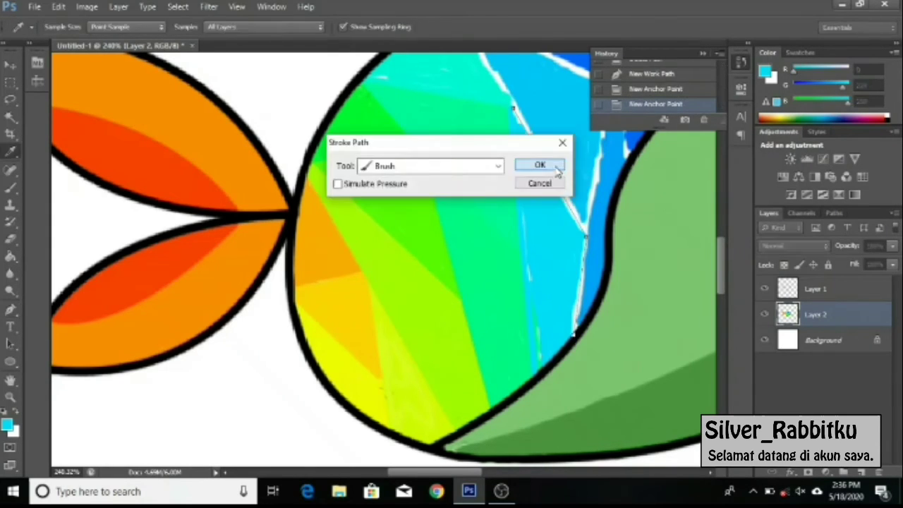
{"action": "left_click", "coordinate": [533, 162]}
{"action": "key", "text": "Delete"}
Pick a new blue and brush-stroke a Pen path along the fish's top.
{"action": "key", "text": "b"}
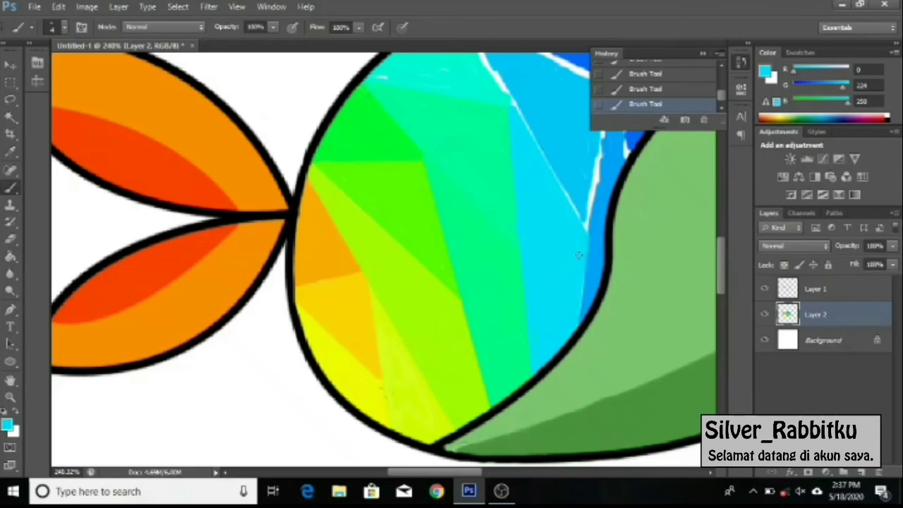
{"action": "scroll", "coordinate": [452, 254], "scroll_direction": "up", "scroll_amount": 3}
{"action": "left_click", "coordinate": [7, 424]}
{"action": "key", "text": "Return"}
{"action": "key", "text": "p"}
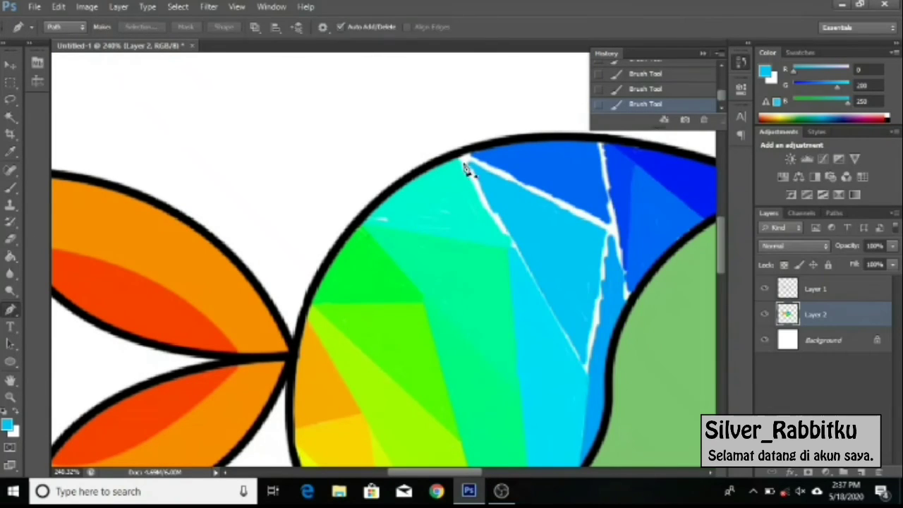
{"action": "right_click", "coordinate": [461, 153]}
{"action": "left_click", "coordinate": [505, 266]}
{"action": "key", "text": "Delete"}
{"action": "key", "text": "b"}
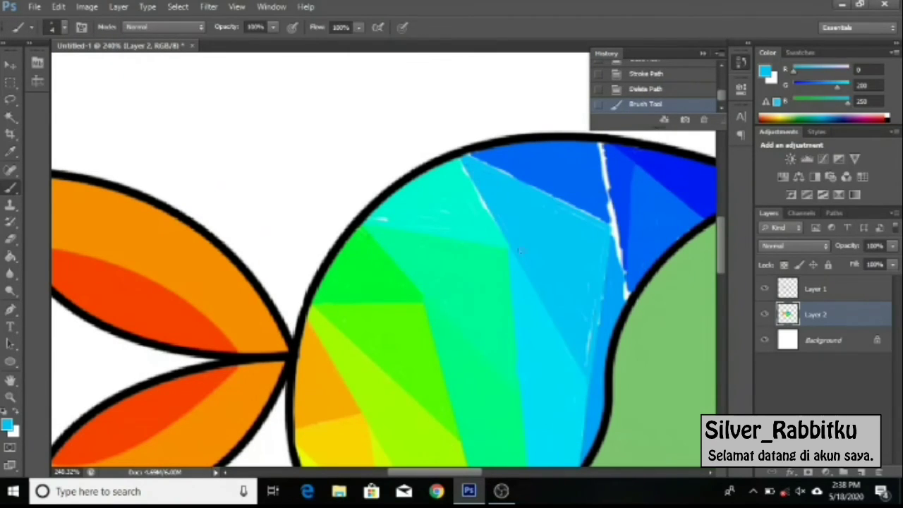
Sample the teal body facet, choose a new blue, and stroke another facet path.
{"action": "left_click", "coordinate": [394, 220], "text": "alt"}
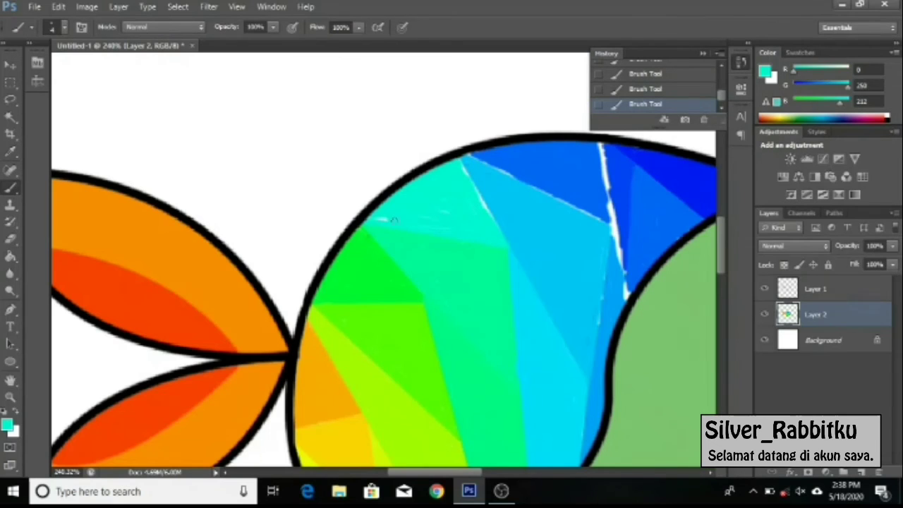
{"action": "scroll", "coordinate": [726, 263], "scroll_direction": "down", "scroll_amount": 2}
{"action": "key", "text": "p"}
{"action": "left_click", "coordinate": [7, 424]}
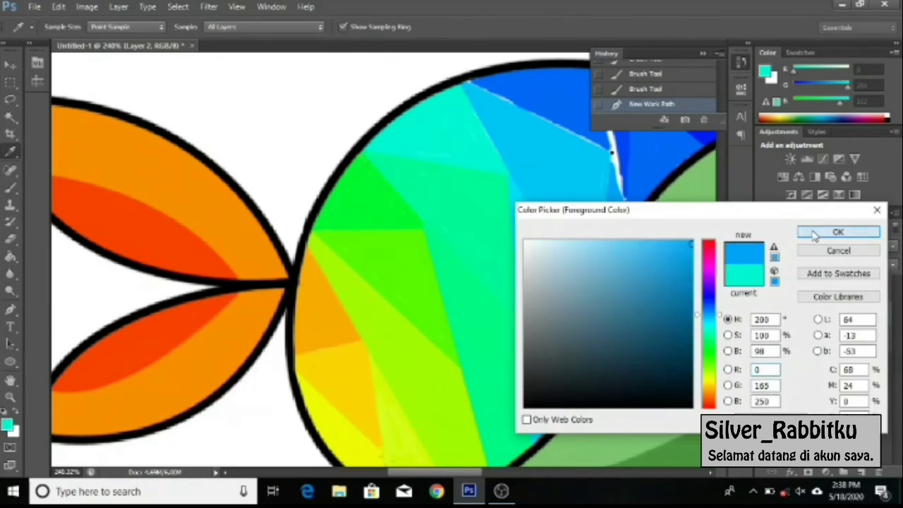
{"action": "key", "text": "Return"}
{"action": "left_click", "coordinate": [611, 222]}
{"action": "key", "text": "Delete"}
{"action": "key", "text": "Return"}
{"action": "key", "text": "Delete"}
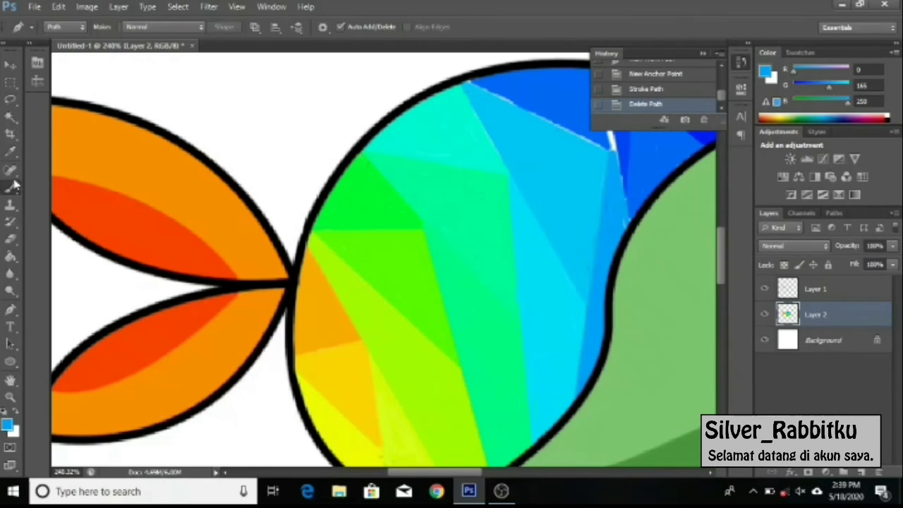
{"action": "key", "text": "b"}
Switch to a darker blue and stroke then delete a new path on the body.
{"action": "scroll", "coordinate": [455, 95], "scroll_direction": "up", "scroll_amount": 2}
{"action": "left_click", "coordinate": [7, 425]}
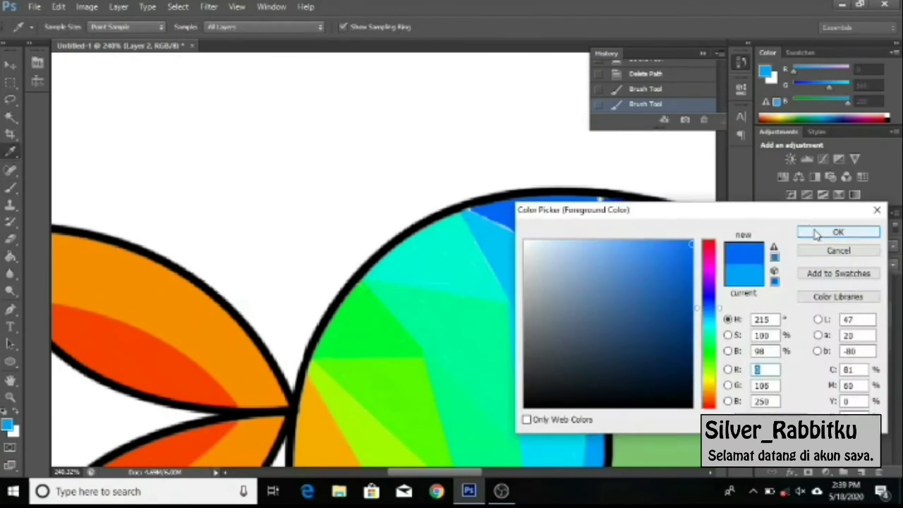
{"action": "left_click", "coordinate": [857, 233]}
{"action": "key", "text": "p"}
{"action": "left_click", "coordinate": [465, 206]}
{"action": "right_click", "coordinate": [547, 163]}
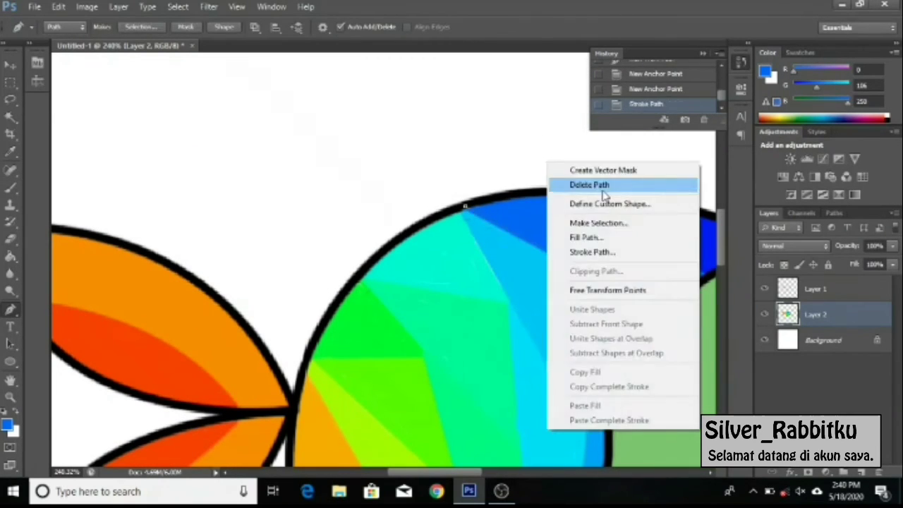
{"action": "left_click", "coordinate": [564, 184]}
{"action": "key", "text": "b"}
Stroke a two-point path along a facet edge from the body's top in blue.
{"action": "key", "text": "p"}
{"action": "left_click", "coordinate": [600, 195]}
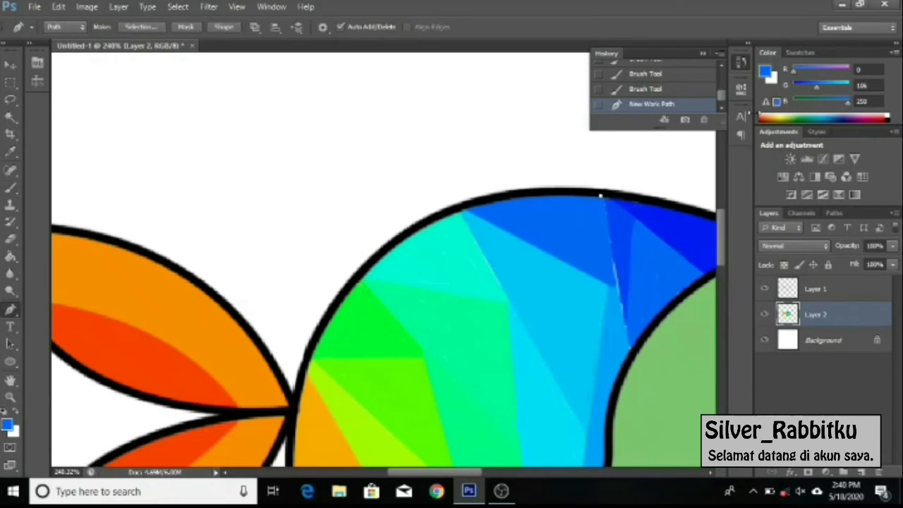
{"action": "left_click", "coordinate": [628, 357]}
{"action": "right_click", "coordinate": [627, 358]}
{"action": "left_click", "coordinate": [637, 225]}
{"action": "right_click", "coordinate": [600, 198]}
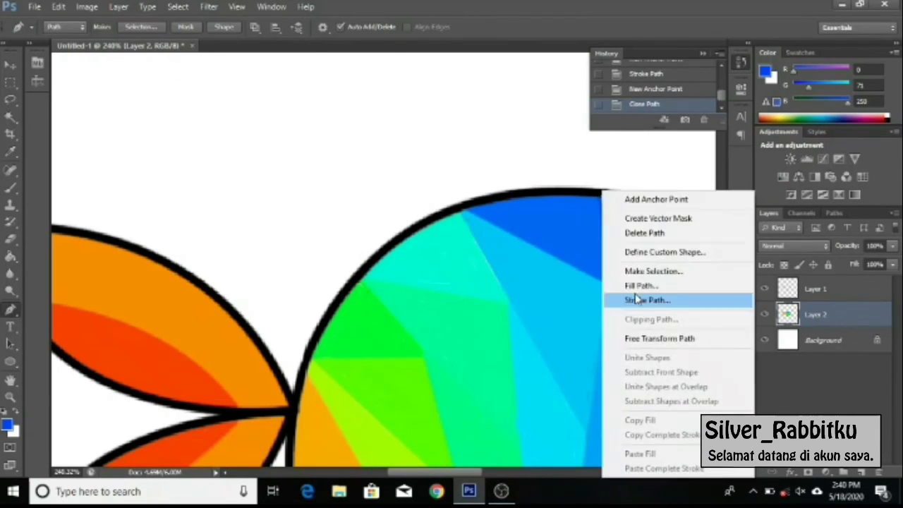
{"action": "left_click", "coordinate": [635, 235]}
{"action": "key", "text": "b"}
{"action": "left_click", "coordinate": [579, 194]}
Stroke the fish's top edge in another new blue, delete the path, and zoom out.
{"action": "key", "text": "i"}
{"action": "left_click", "coordinate": [765, 71]}
{"action": "key", "text": "Return"}
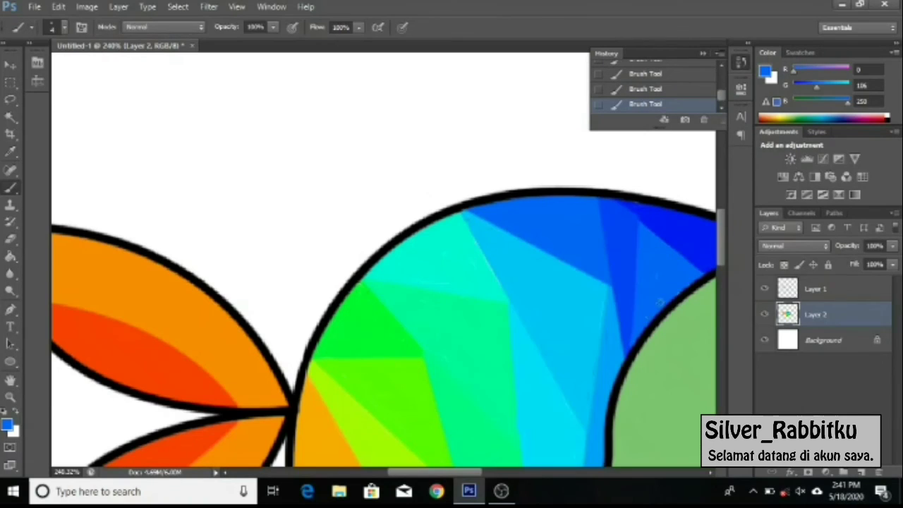
{"action": "scroll", "coordinate": [494, 317], "scroll_direction": "right", "scroll_amount": 3}
{"action": "key", "text": "p"}
{"action": "left_click", "coordinate": [492, 192]}
{"action": "right_click", "coordinate": [492, 192]}
{"action": "left_click", "coordinate": [538, 300]}
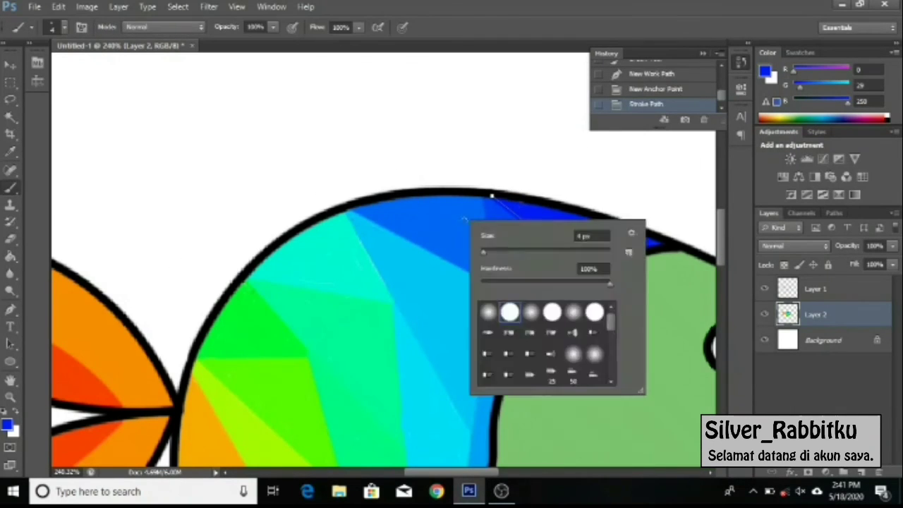
{"action": "right_click", "coordinate": [71, 272]}
{"action": "left_click", "coordinate": [120, 21]}
{"action": "key", "text": "z"}
{"action": "key", "text": "ctrl+0"}
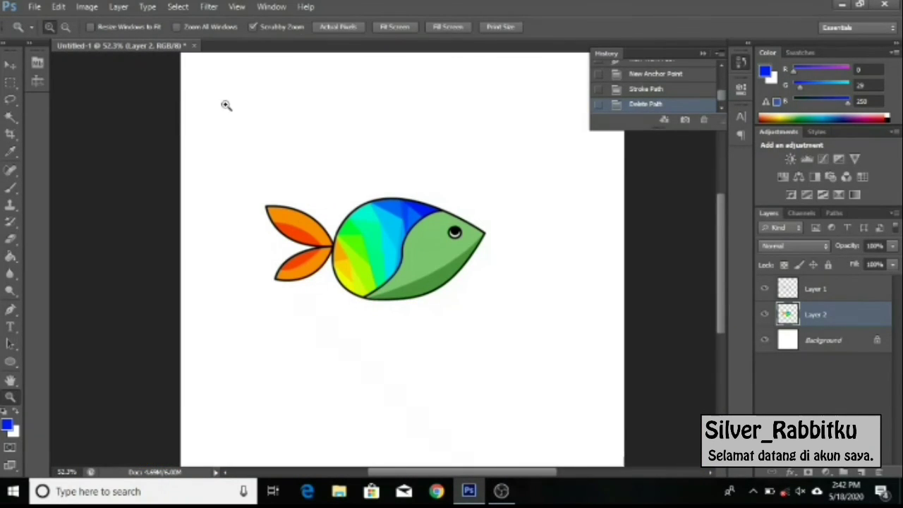
Duplicate the Background layer and fill the copy with peach.
{"action": "left_click", "coordinate": [824, 340]}
{"action": "key", "text": "ctrl+j"}
{"action": "key", "text": "g"}
{"action": "left_click", "coordinate": [8, 424]}
{"action": "left_click", "coordinate": [534, 308]}
{"action": "key", "text": "Return"}
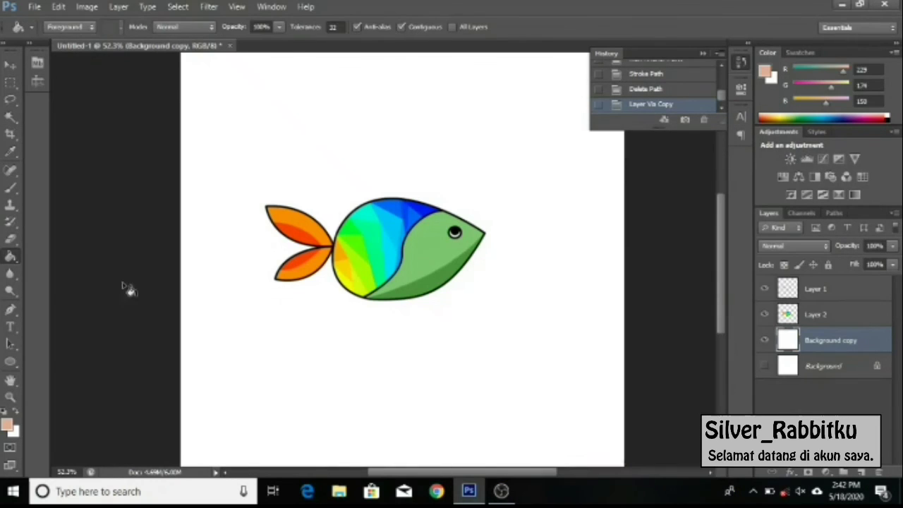
{"action": "left_click", "coordinate": [212, 296]}
Group Layer 1 and Layer 2, reorder them, and nudge the fish slightly right.
{"action": "scroll", "coordinate": [452, 233], "scroll_direction": "up", "scroll_amount": 5}
{"action": "left_click", "coordinate": [816, 314]}
{"action": "key", "text": "x"}
{"action": "left_click", "coordinate": [11, 187]}
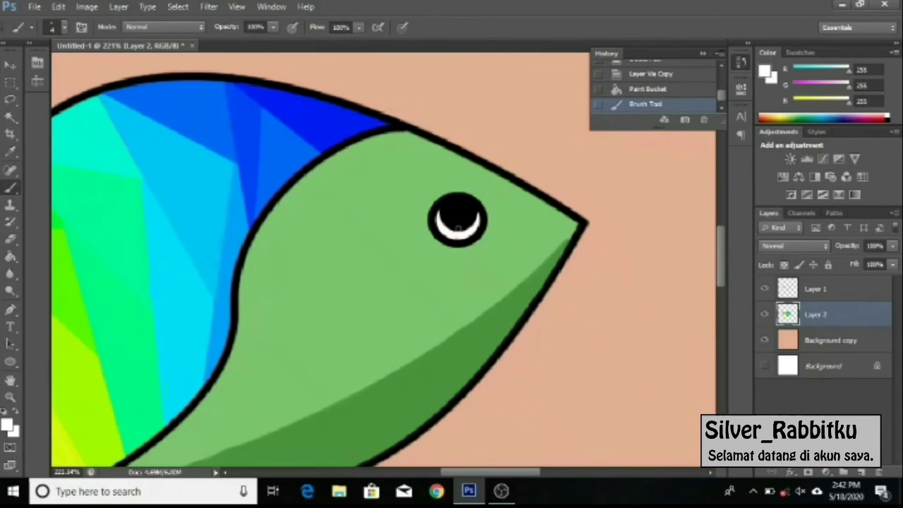
{"action": "key", "text": "ctrl+0"}
{"action": "key", "text": "ctrl+g"}
{"action": "key", "text": "i"}
{"action": "key", "text": "ctrl+bracketright"}
{"action": "key", "text": "ctrl+bracketleft"}
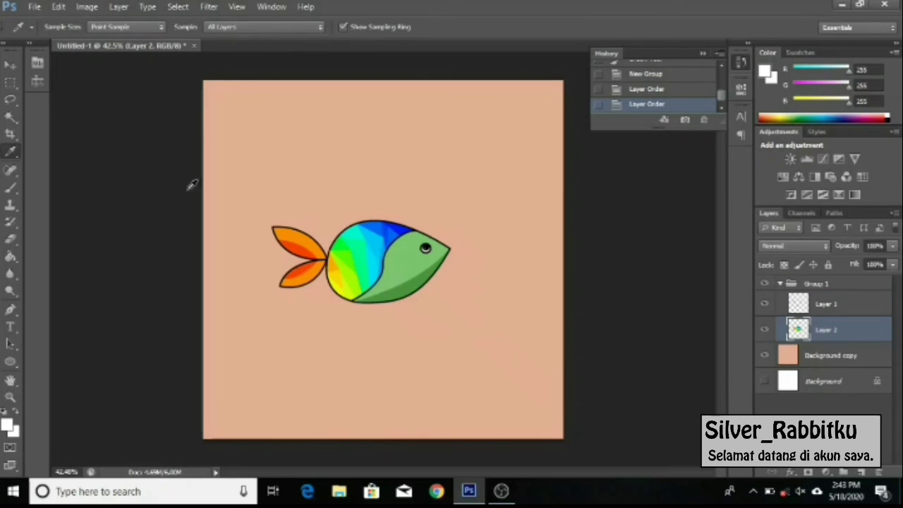
{"action": "key", "text": "v"}
{"action": "left_click_drag", "start_coordinate": [351, 320], "coordinate": [371, 317]}
Add the 30 pt title 'I kan Mujaer :D' in a text box below the fish.
{"action": "key", "text": "t"}
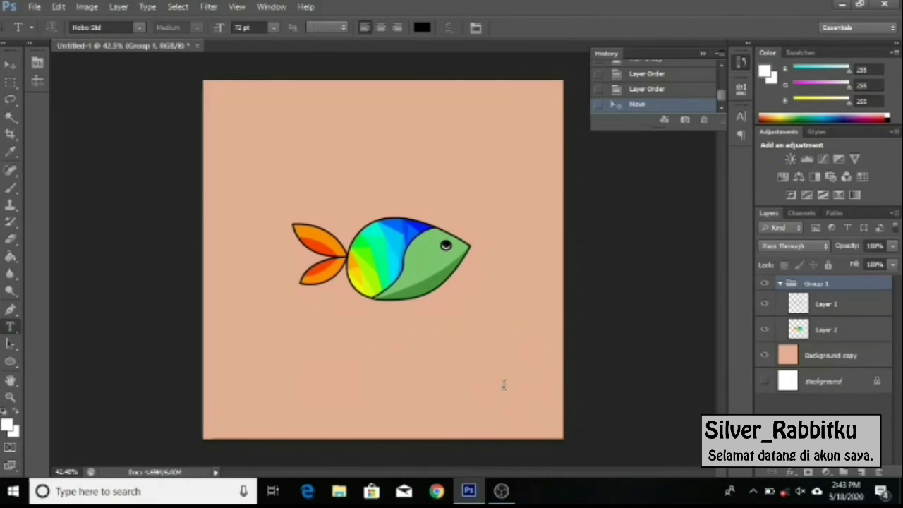
{"action": "left_click_drag", "start_coordinate": [504, 385], "coordinate": [305, 322]}
{"action": "left_click", "coordinate": [273, 26]}
{"action": "left_click", "coordinate": [259, 155]}
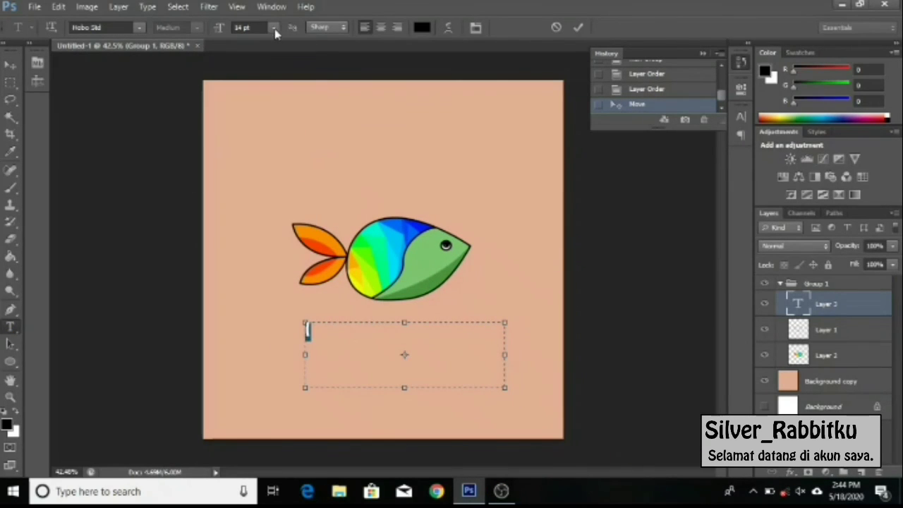
{"action": "type", "text": "IKAN ?"}
{"action": "left_click", "coordinate": [275, 28]}
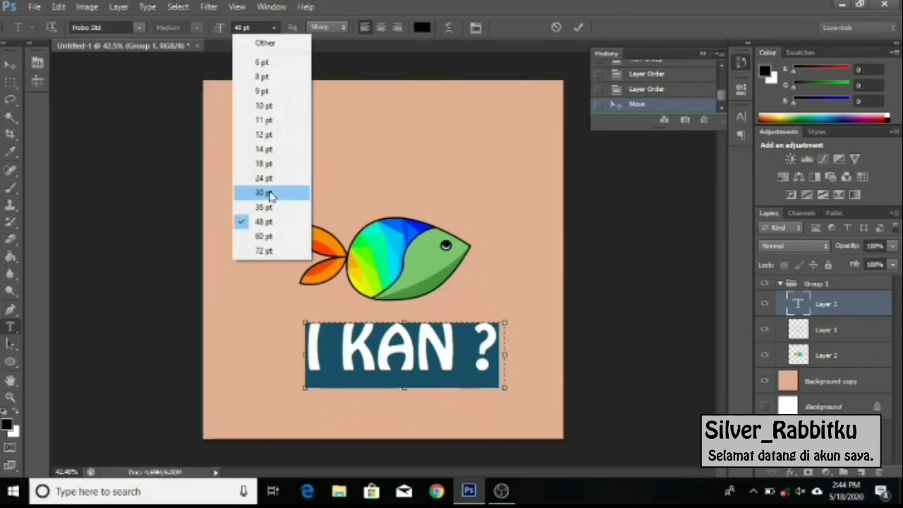
{"action": "left_click", "coordinate": [258, 191]}
{"action": "type", "text": "I ka"}
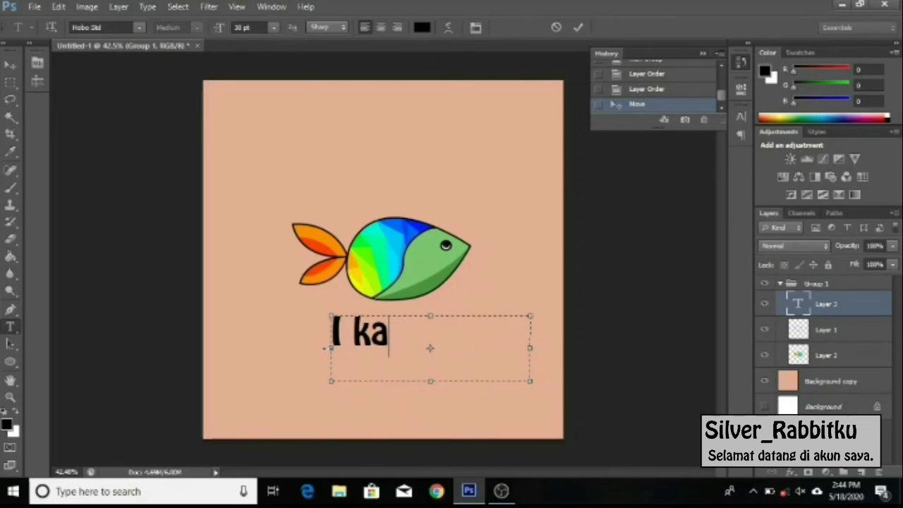
{"action": "type", "text": "n Mujaer :D"}
{"action": "left_click", "coordinate": [7, 399]}
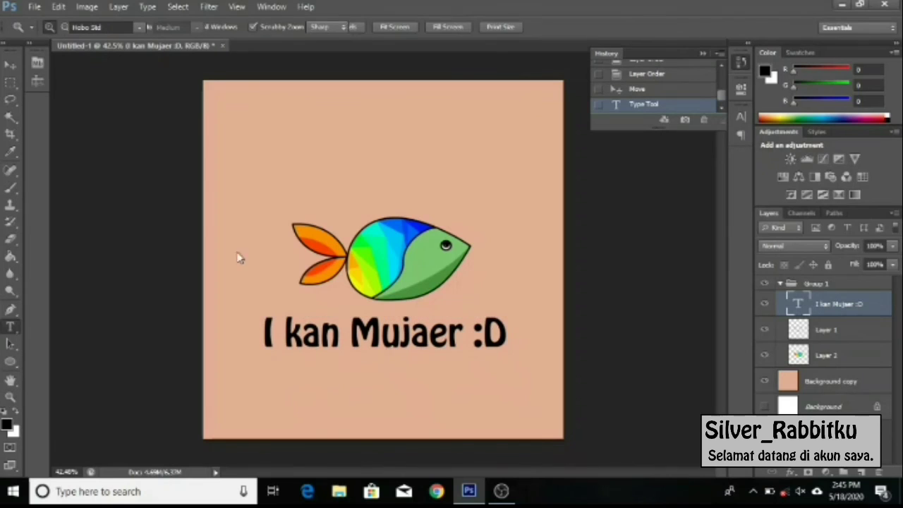
Move the fish and title up, then add a centred caption beneath the title.
{"action": "left_click", "coordinate": [10, 63]}
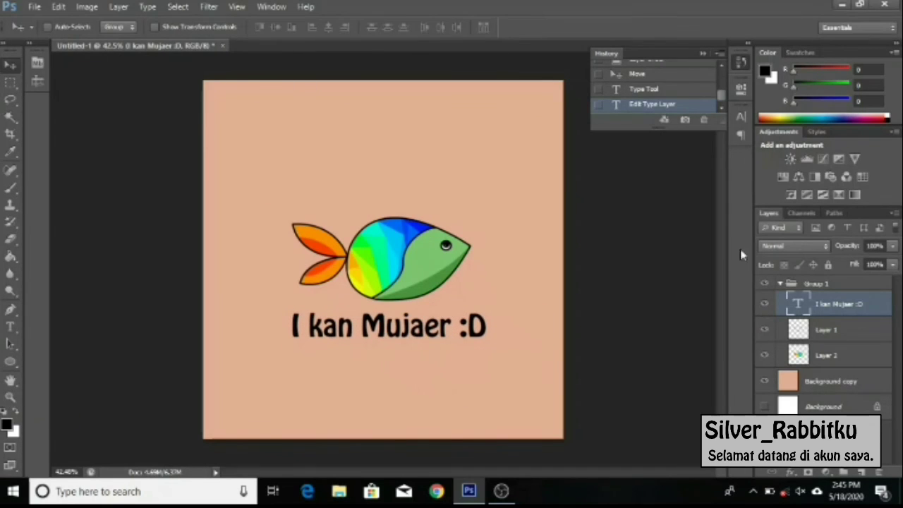
{"action": "left_click_drag", "start_coordinate": [381, 261], "coordinate": [381, 247]}
{"action": "left_click", "coordinate": [10, 327]}
{"action": "mouse_move", "coordinate": [262, 337]}
{"action": "left_mouse_down"}
{"action": "mouse_move", "coordinate": [408, 350]}
{"action": "mouse_move", "coordinate": [556, 390]}
{"action": "left_mouse_up"}
{"action": "type", "text": "Jangan Lupa Kunjungi website @smanforlearn untuk"}
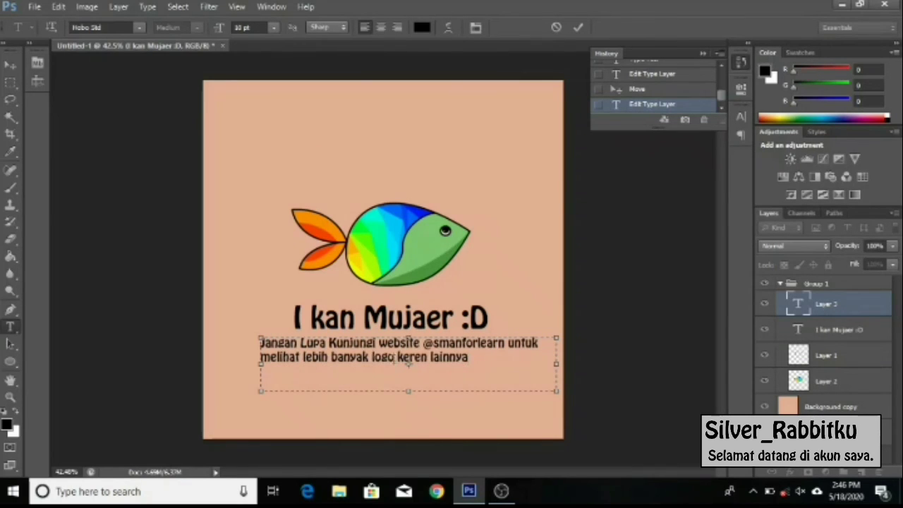
{"action": "left_click", "coordinate": [380, 27]}
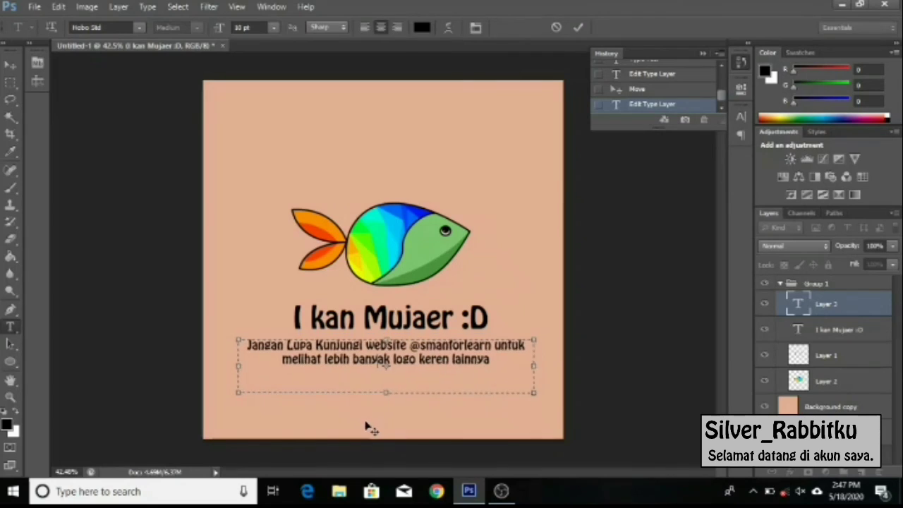
{"action": "left_click", "coordinate": [10, 396]}
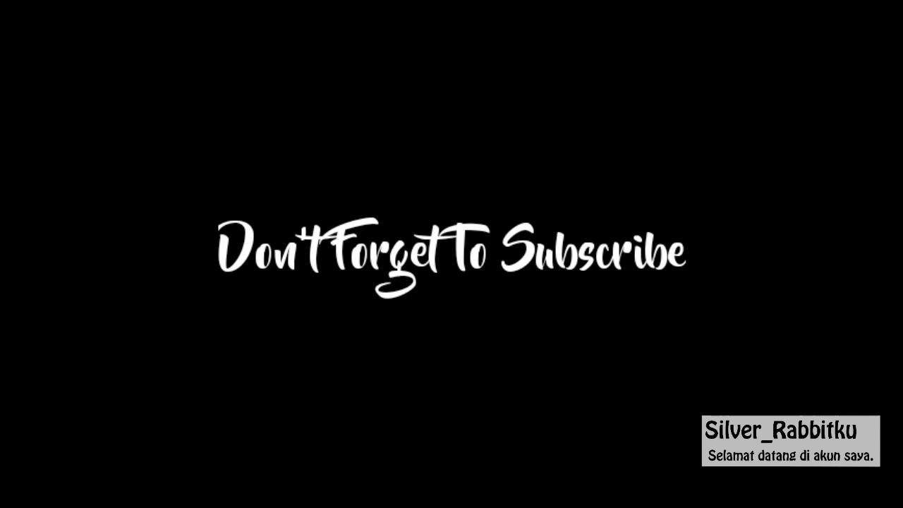